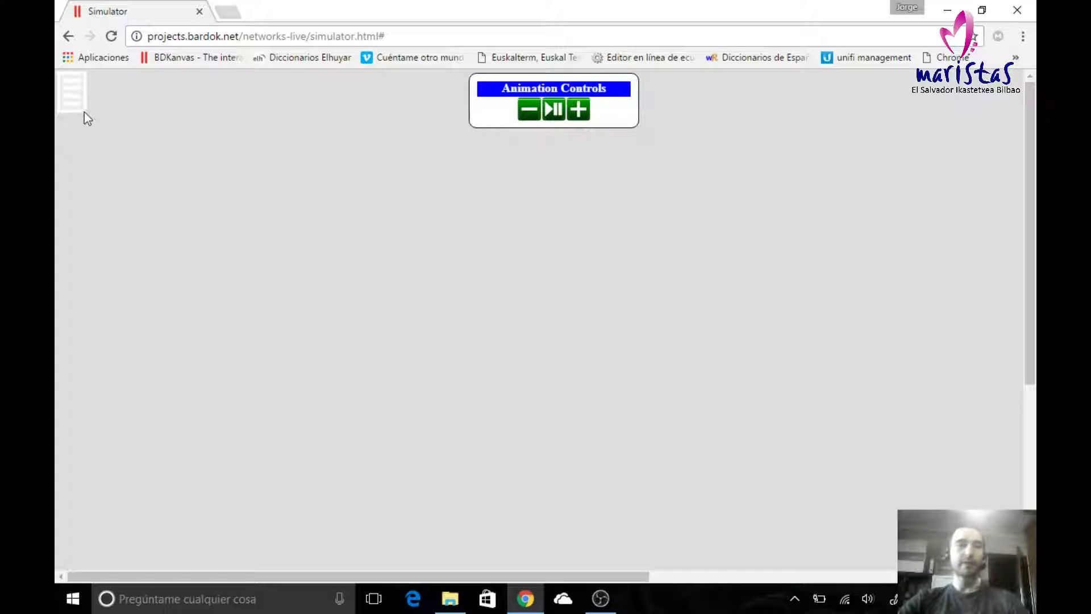
Step: Upload the network file dhcp 01.json into the simulator
left_click(75, 99)
left_click(107, 116)
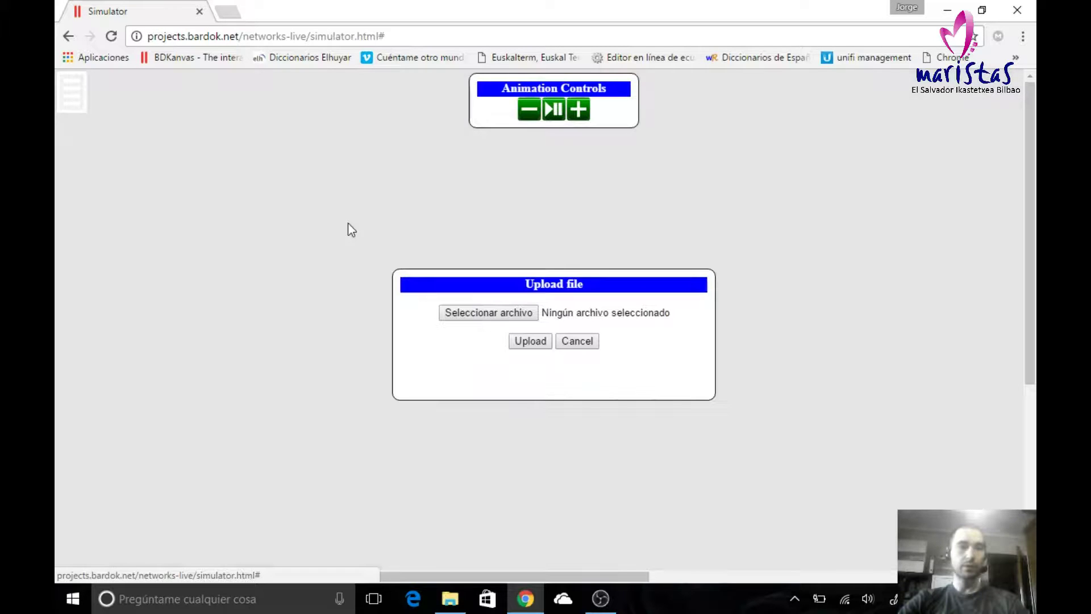
left_click(494, 312)
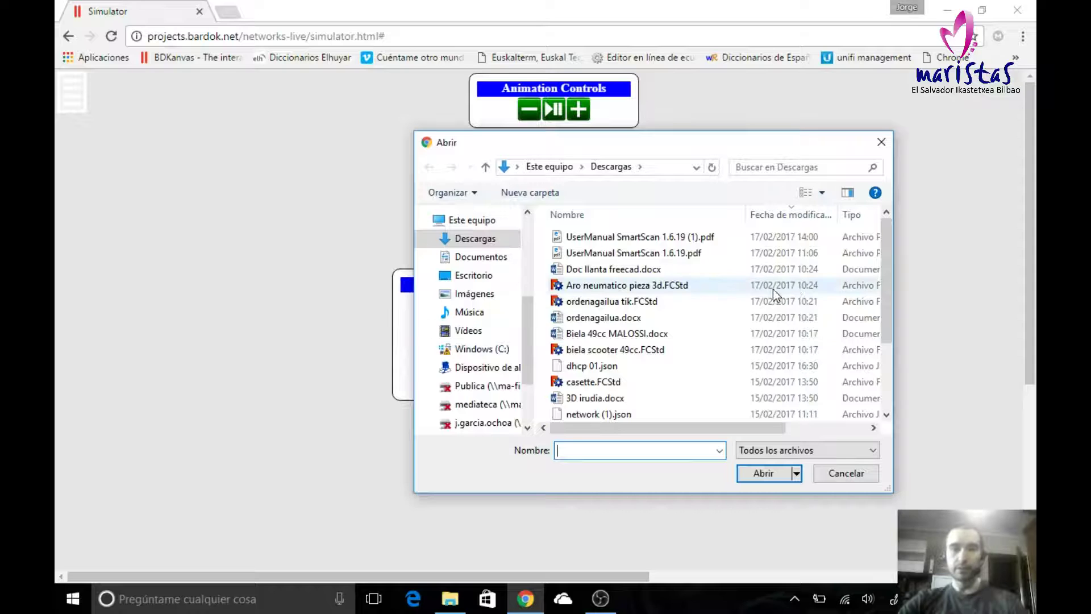
left_click(595, 367)
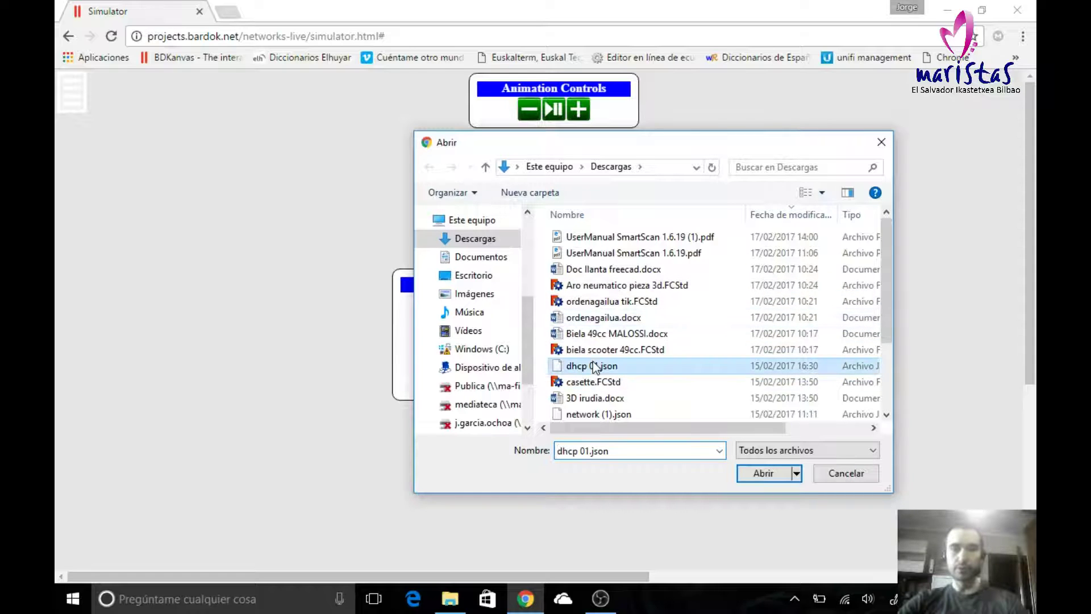
left_click(764, 473)
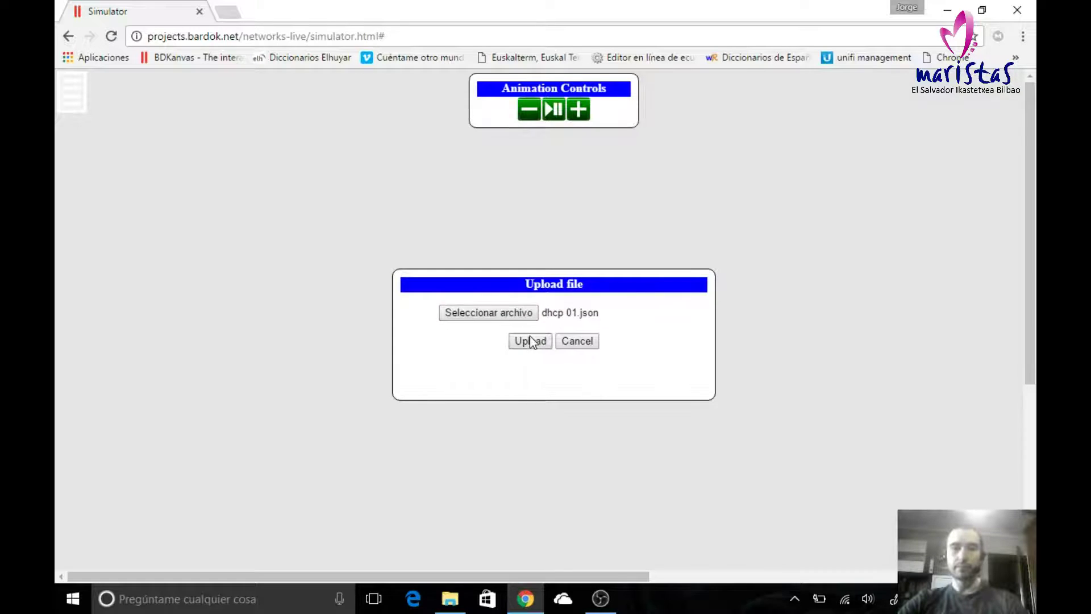
left_click(530, 341)
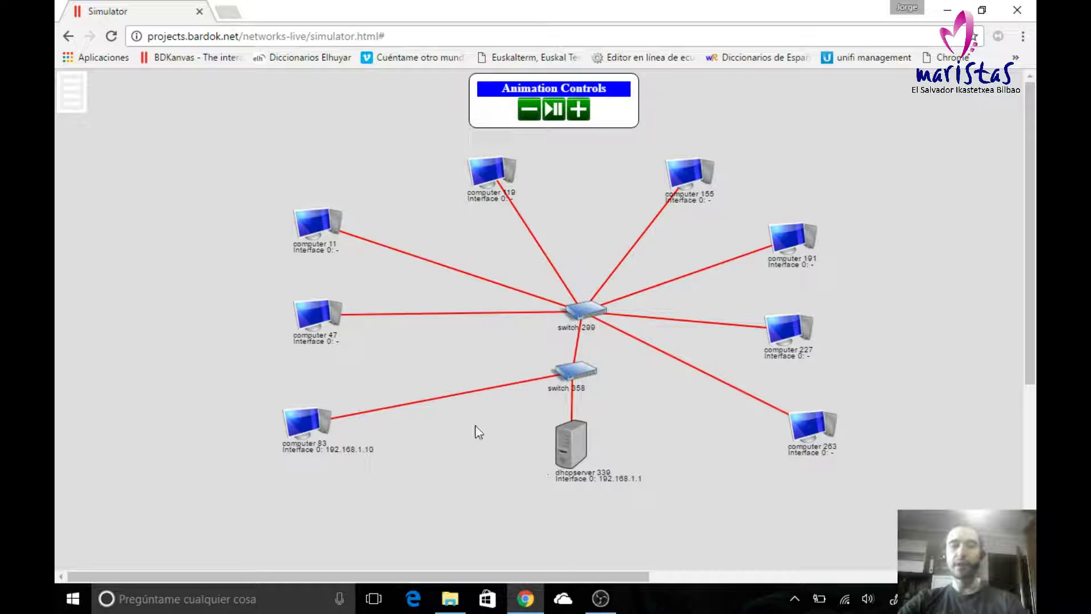
Step: Move computers 11, 47 and 83 farther left, away from the two switches
left_click(565, 464)
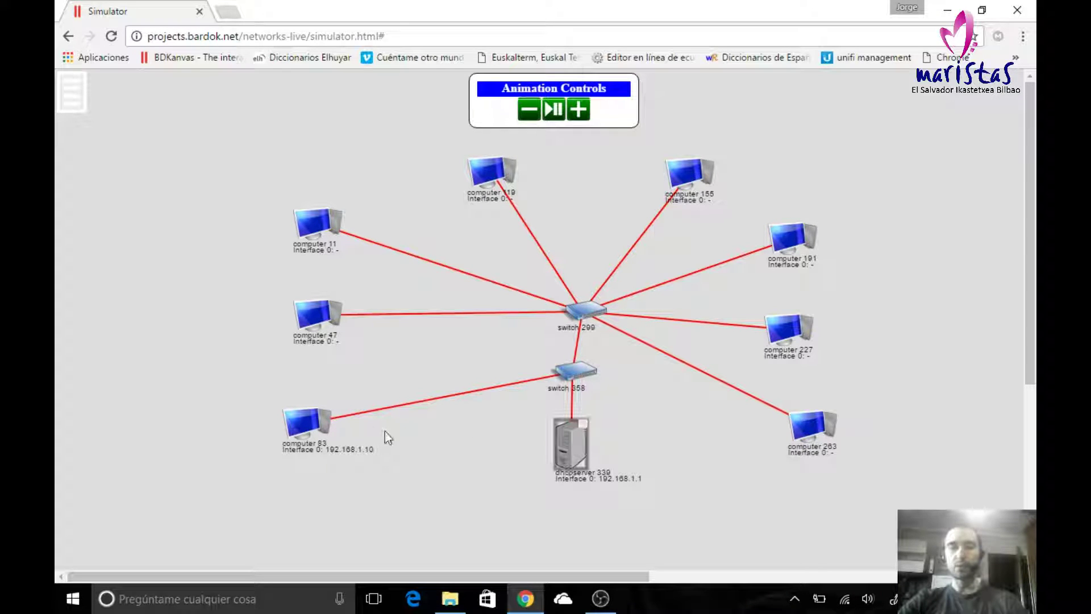
mouse_move(311, 435)
left_mouse_down()
mouse_move(316, 418)
mouse_move(317, 448)
left_mouse_up()
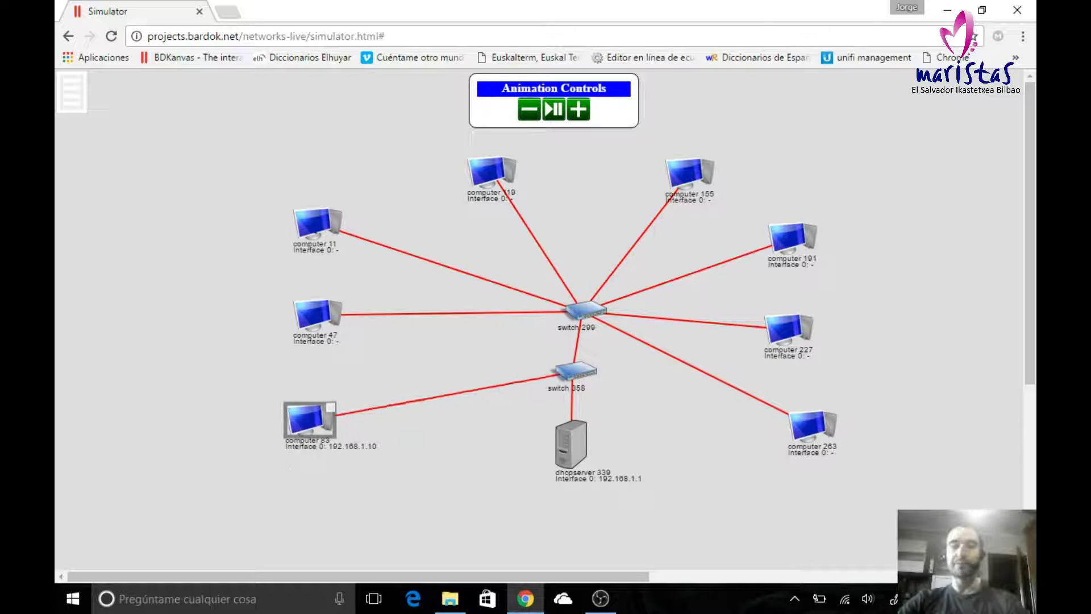
left_click_drag(321, 235, 223, 218)
left_click_drag(323, 325, 206, 317)
left_click_drag(307, 420, 226, 419)
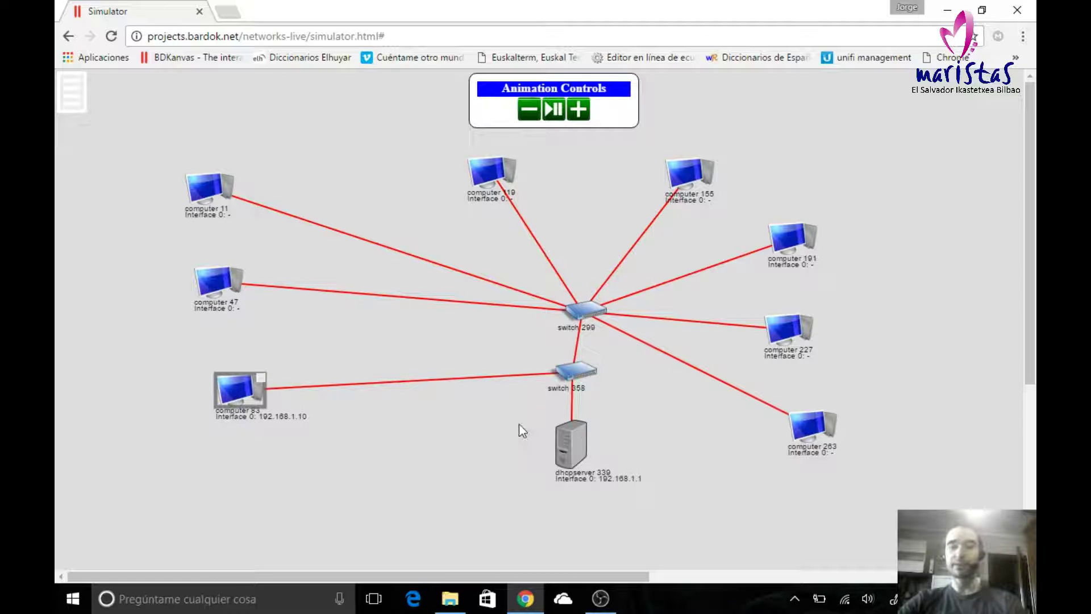
Step: Shift computer 119, switches 299 and 358, and the DHCP server left toward the moved computers
left_click_drag(462, 164, 342, 128)
left_click_drag(587, 312, 395, 307)
left_click_drag(575, 377, 404, 404)
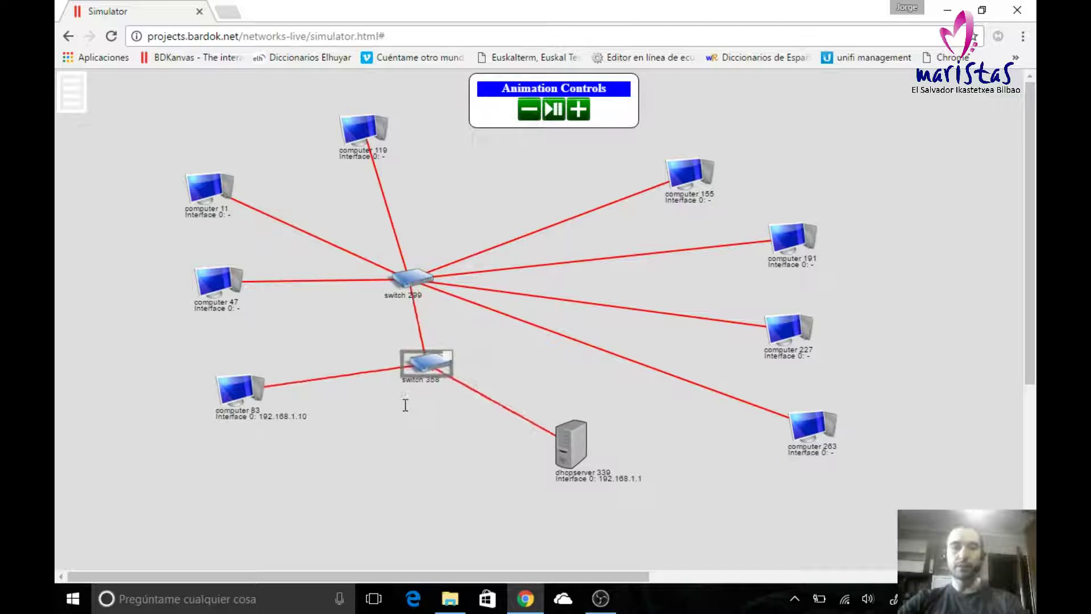
left_click_drag(573, 448, 418, 494)
Step: Move computers 155, 191, 227 and 263 in among the hosts left of the switches, and save the network file
left_click_drag(692, 179, 286, 131)
left_click_drag(796, 240, 154, 228)
left_click_drag(774, 332, 112, 363)
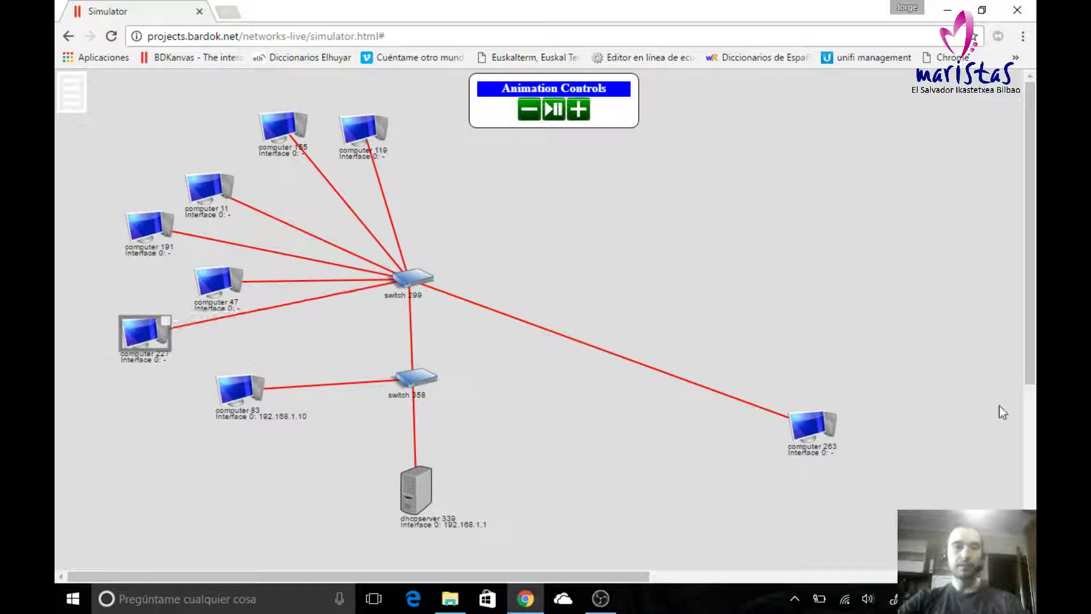
left_click_drag(813, 432, 147, 424)
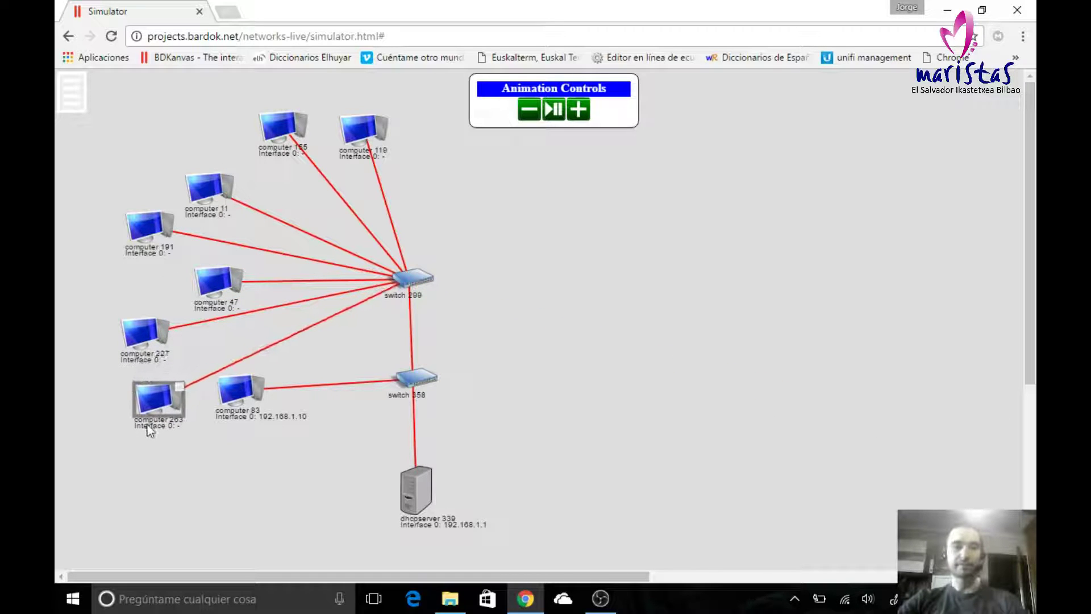
left_click(70, 105)
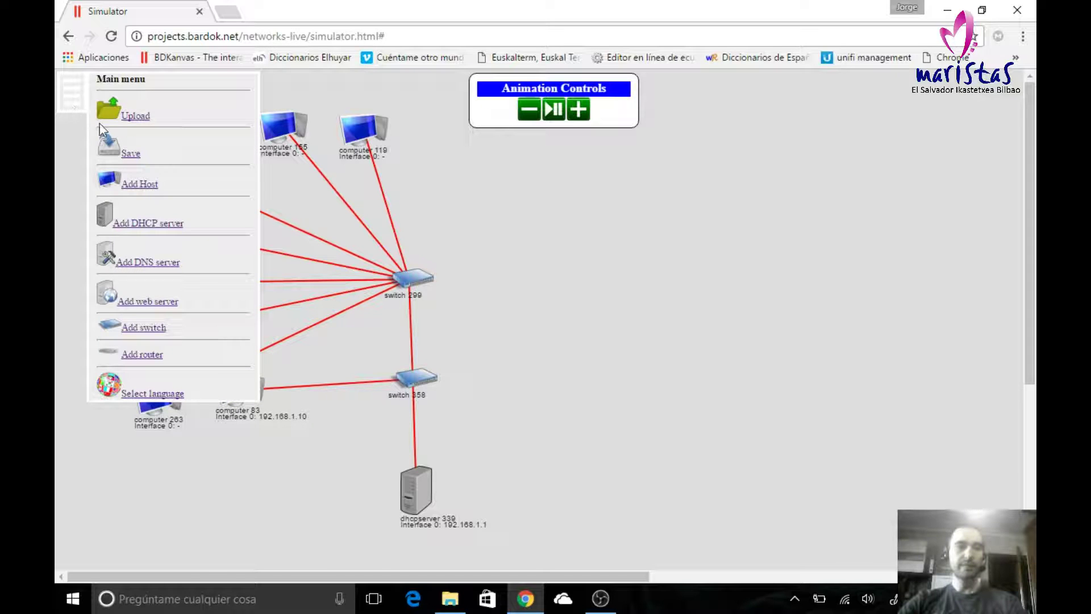
left_click(123, 154)
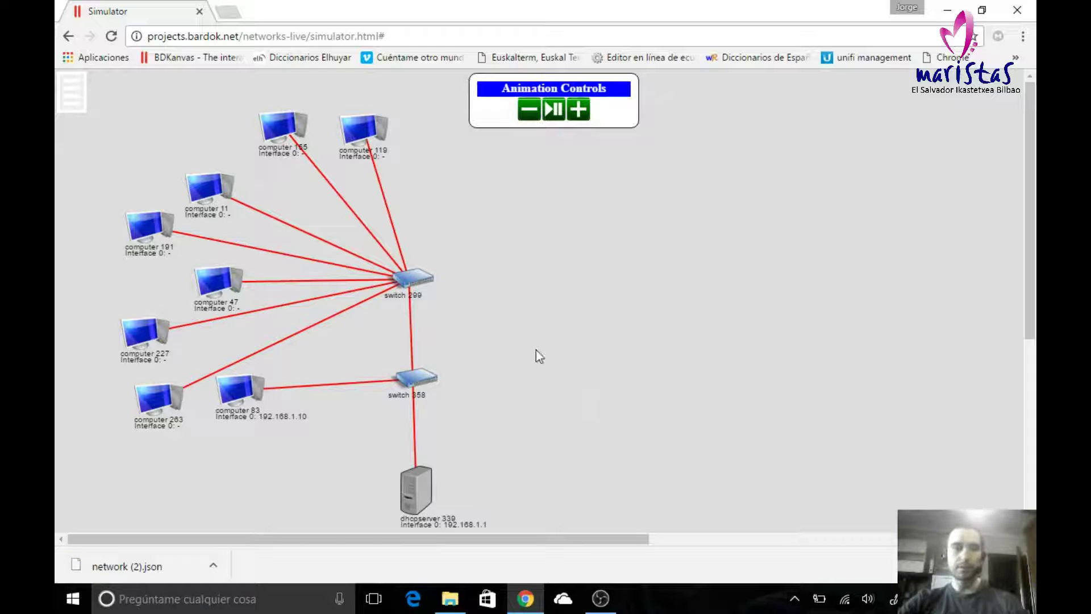
Step: Add a web server and place it in the empty area far right of the switches
left_click(84, 88)
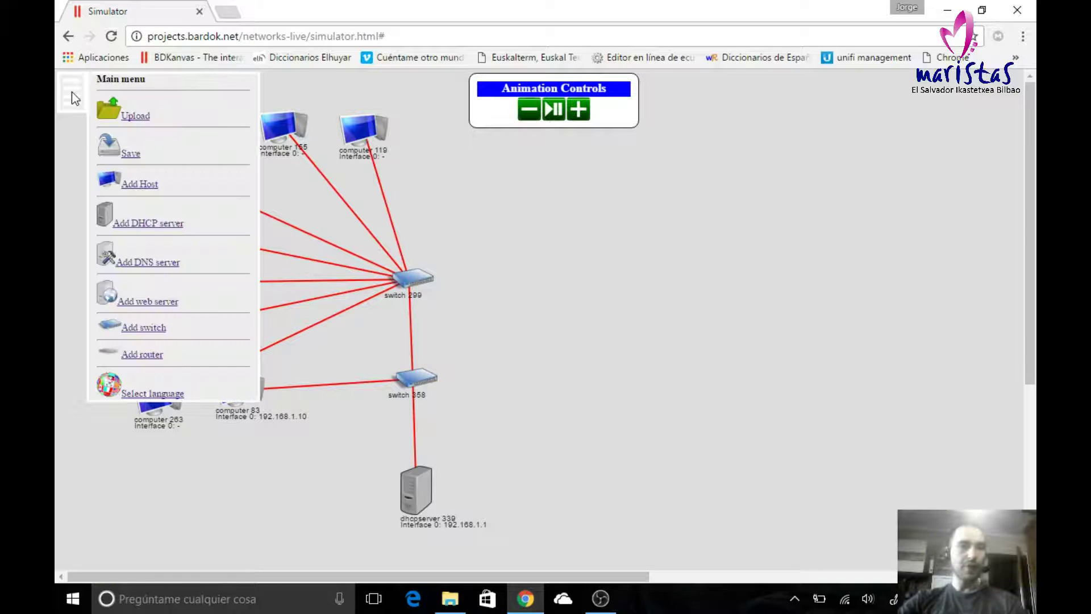
left_click(131, 307)
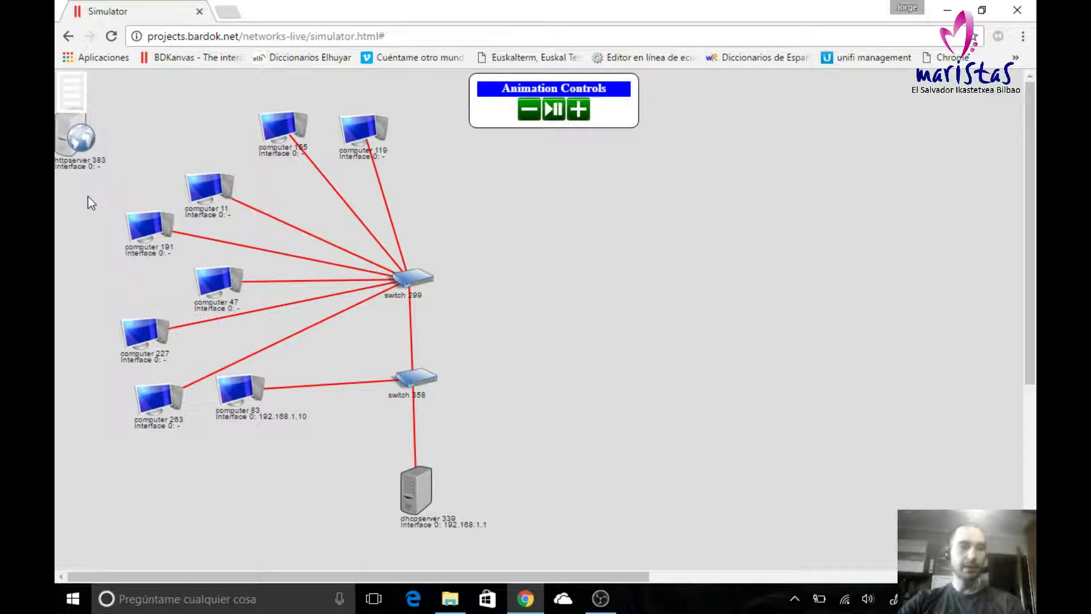
left_click_drag(89, 149, 415, 281)
left_click_drag(533, 292, 771, 316)
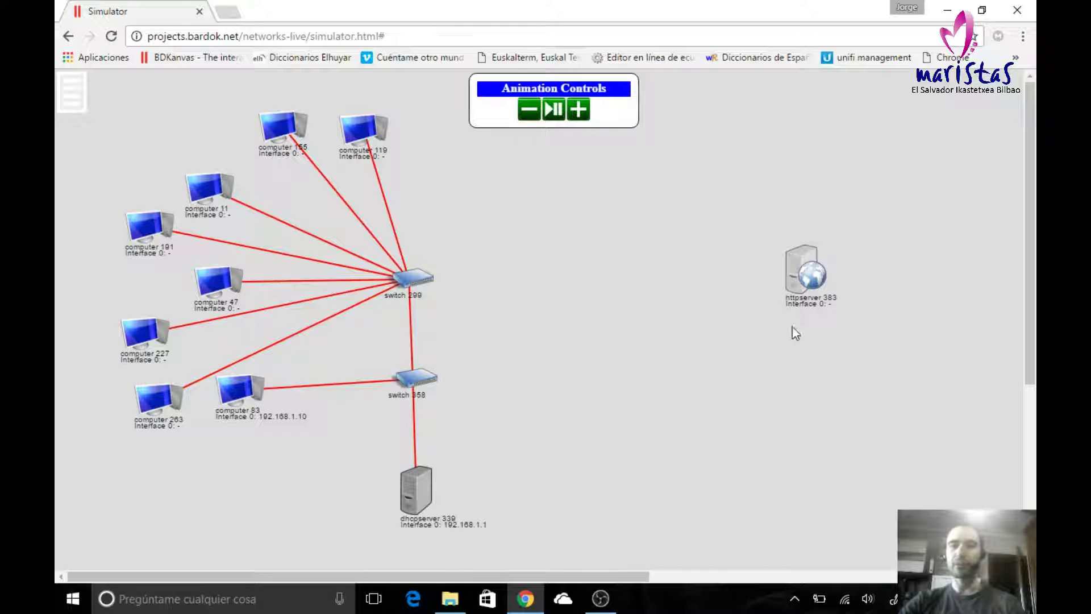
Step: Link the web server's Interface 0 to Interface 3 of switch 358
left_click(808, 286)
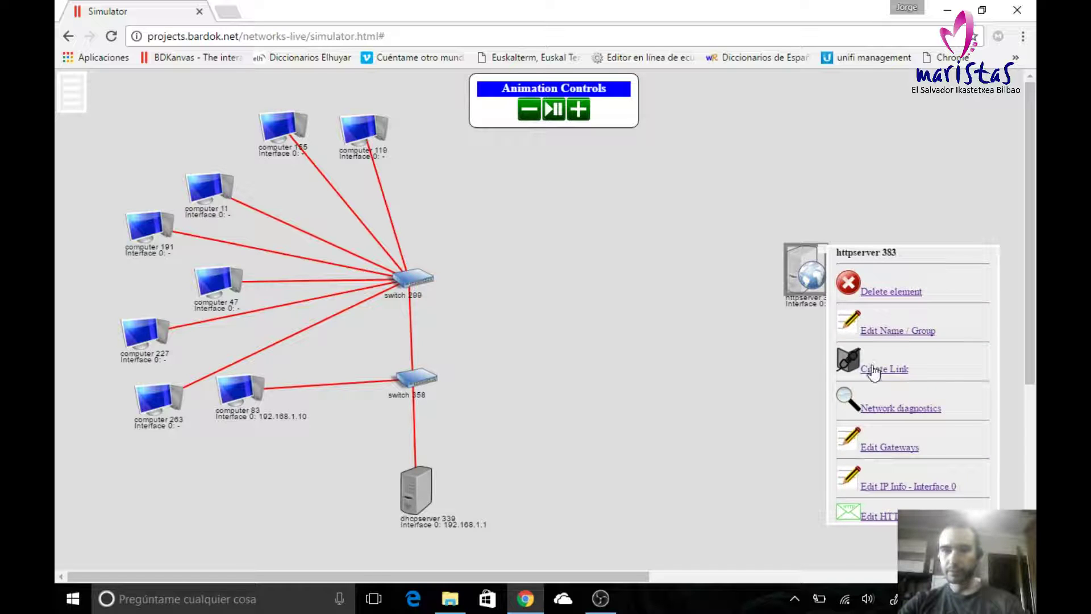
left_click(873, 372)
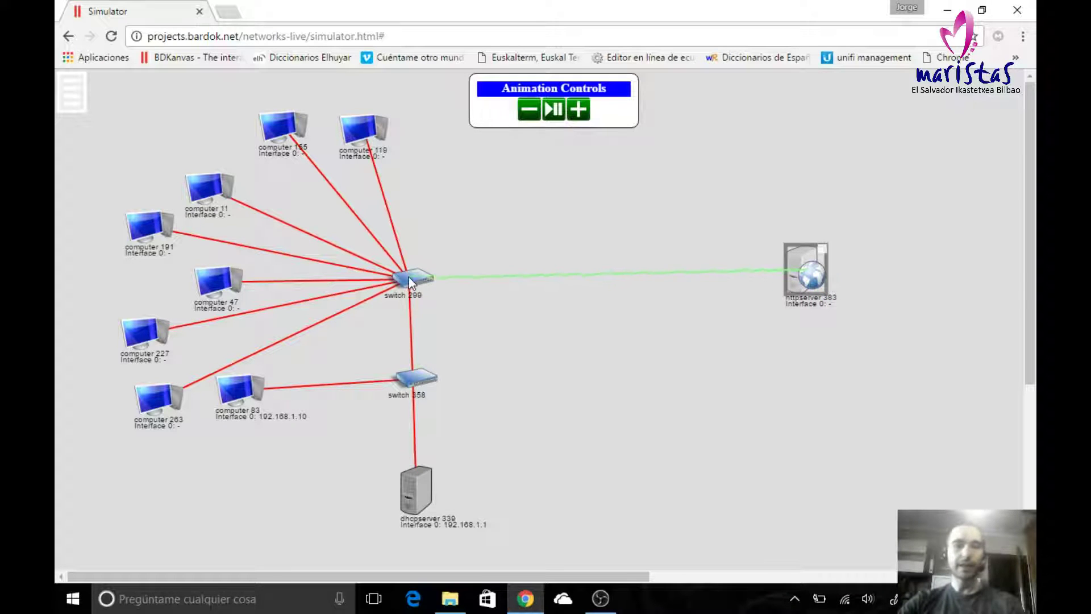
left_click(414, 384)
left_click(457, 273)
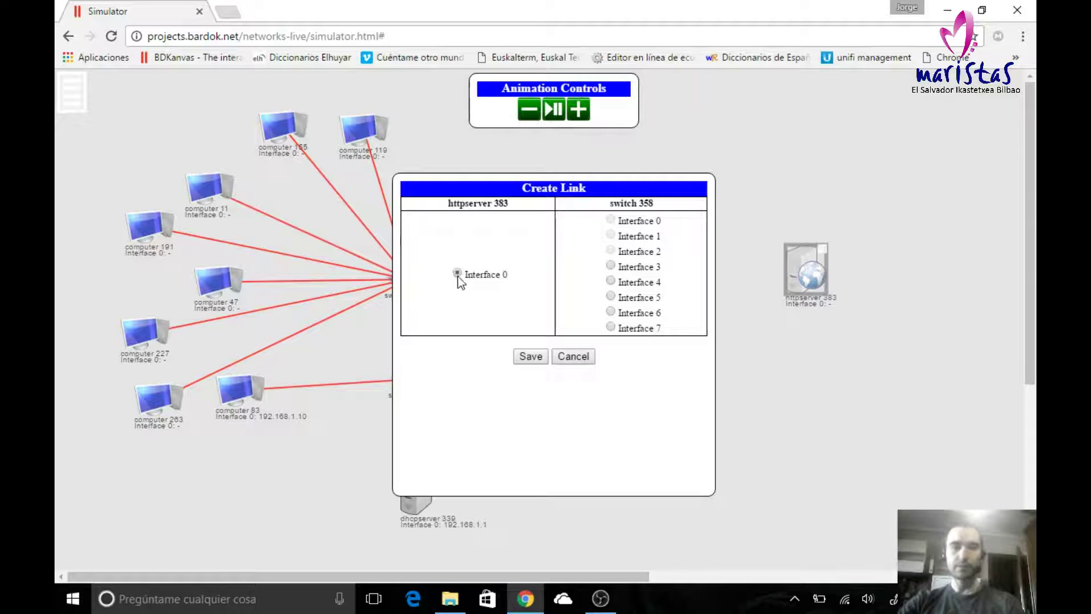
left_click(611, 266)
left_click(531, 357)
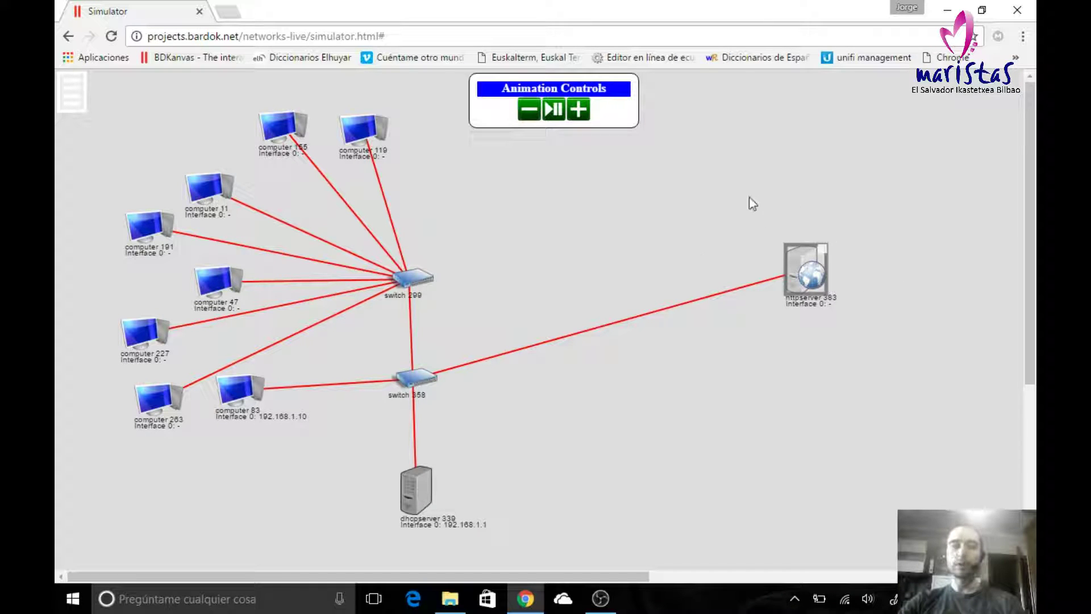
Step: Set the IP address of the web server's Interface 0 to 8.8.8.8 and save it
left_click(824, 252)
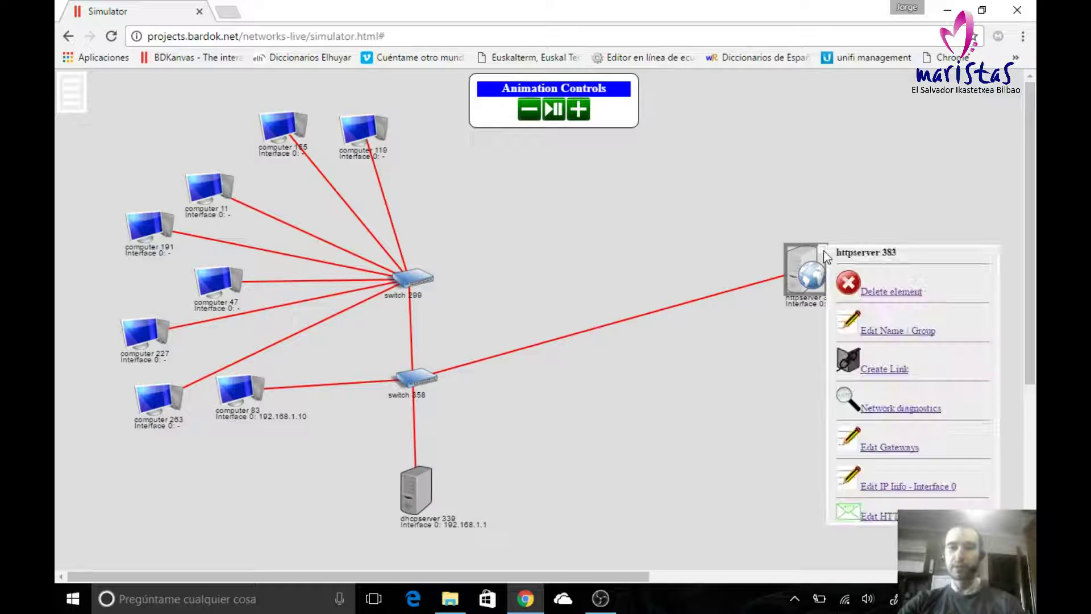
left_click(910, 492)
left_click(603, 305)
type("8.8.8.8")
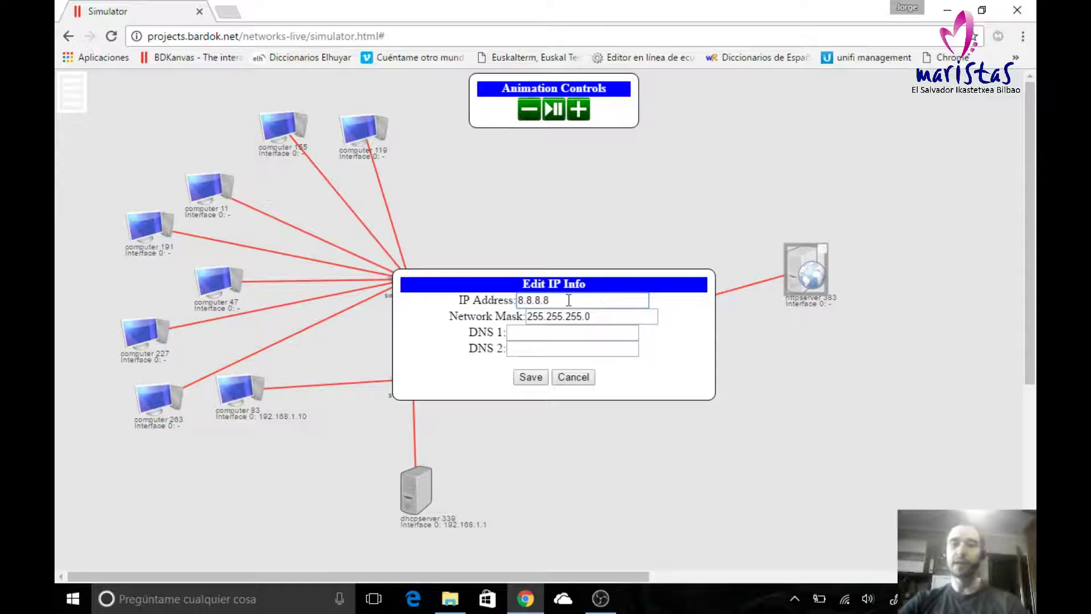
left_click_drag(519, 299, 573, 304)
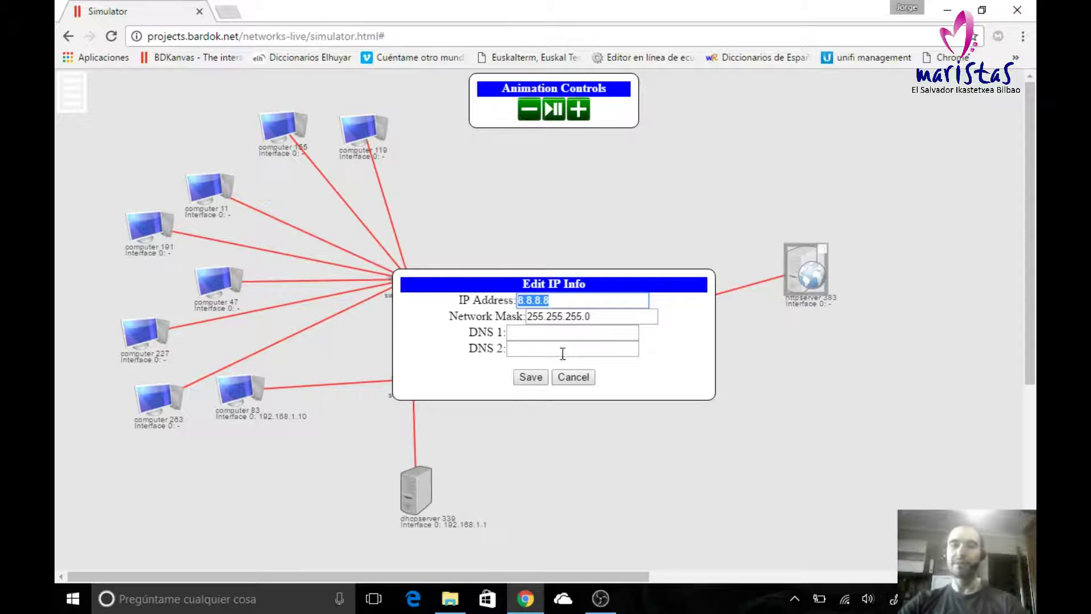
left_click_drag(530, 322, 581, 319)
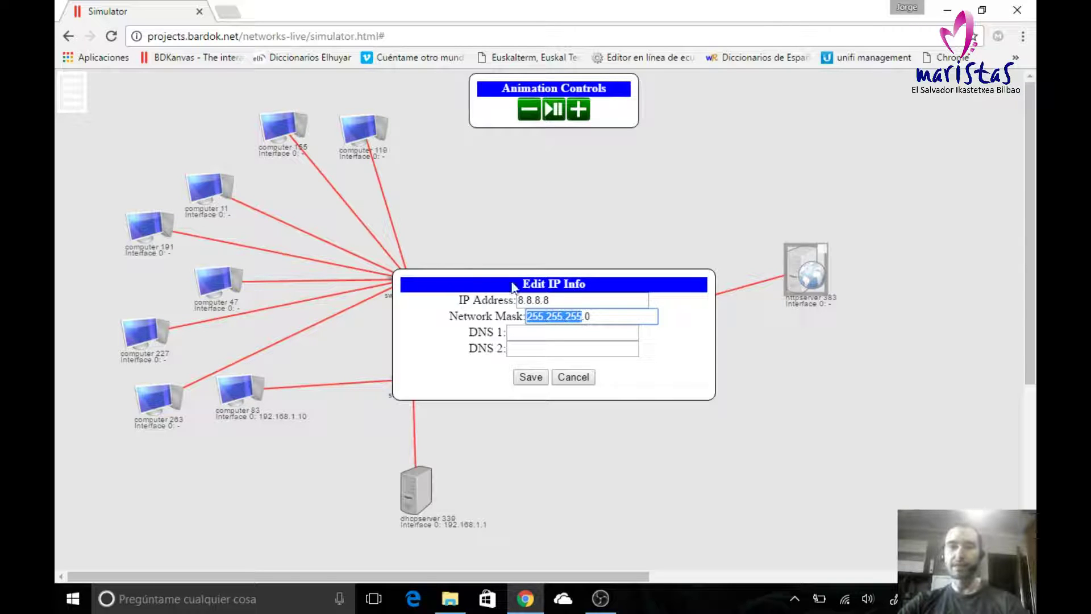
left_click_drag(518, 300, 549, 302)
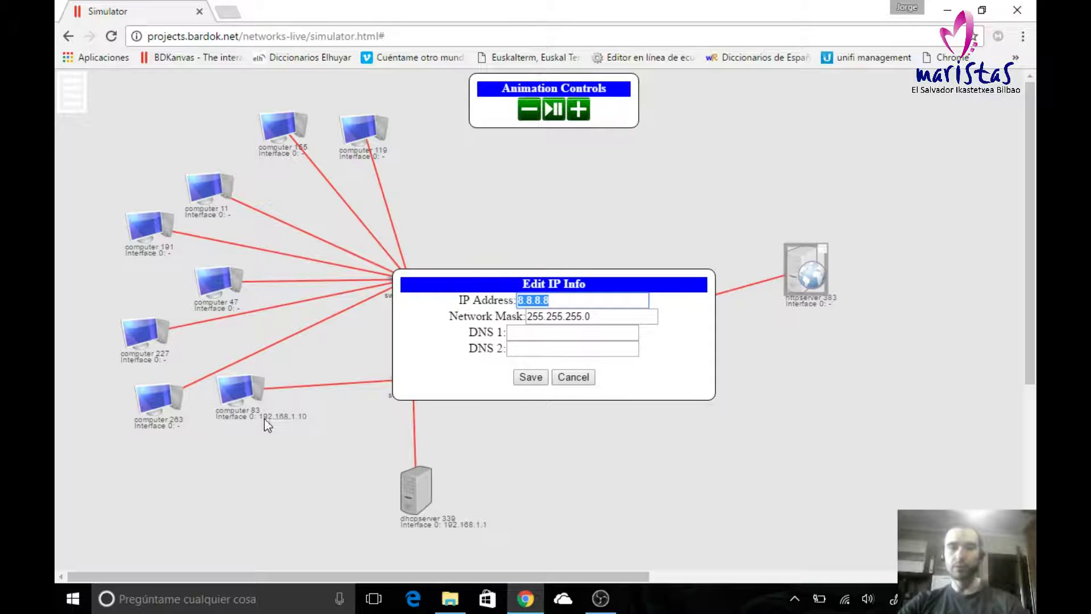
left_click(527, 378)
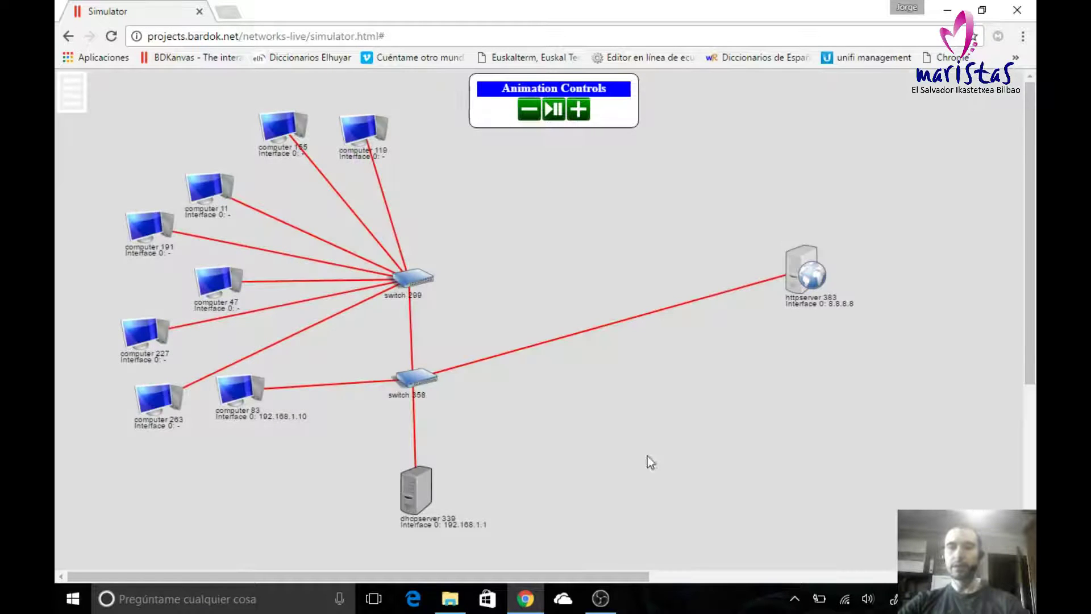
Step: Ping 8.8.8.8 from Interface 0 of computer 83, check the response, and close the network diagnostics
left_click(264, 377)
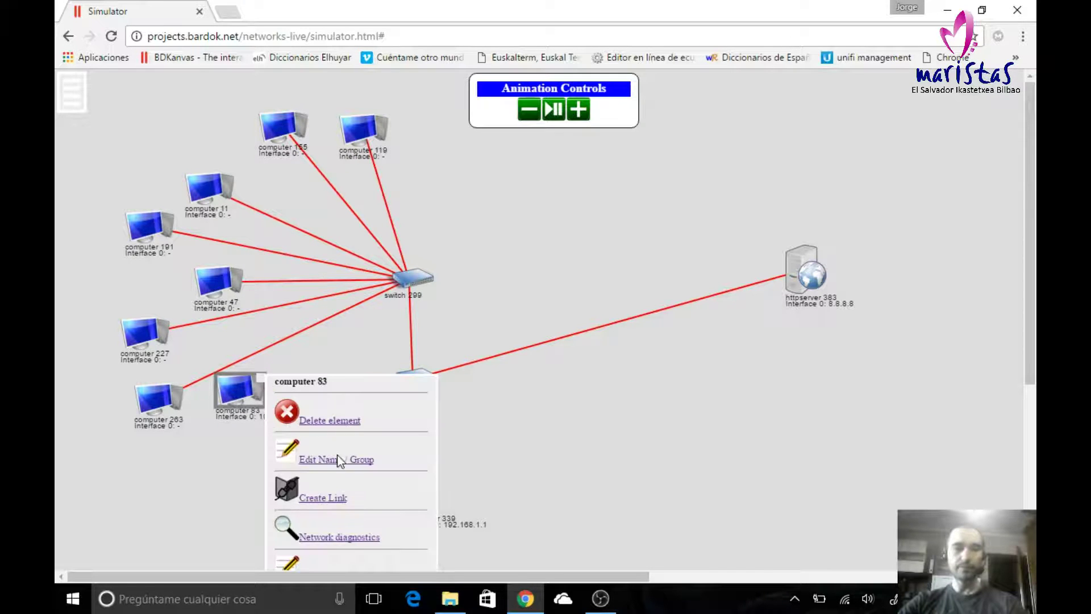
left_click(342, 539)
left_click_drag(637, 201, 804, 413)
left_click(803, 413)
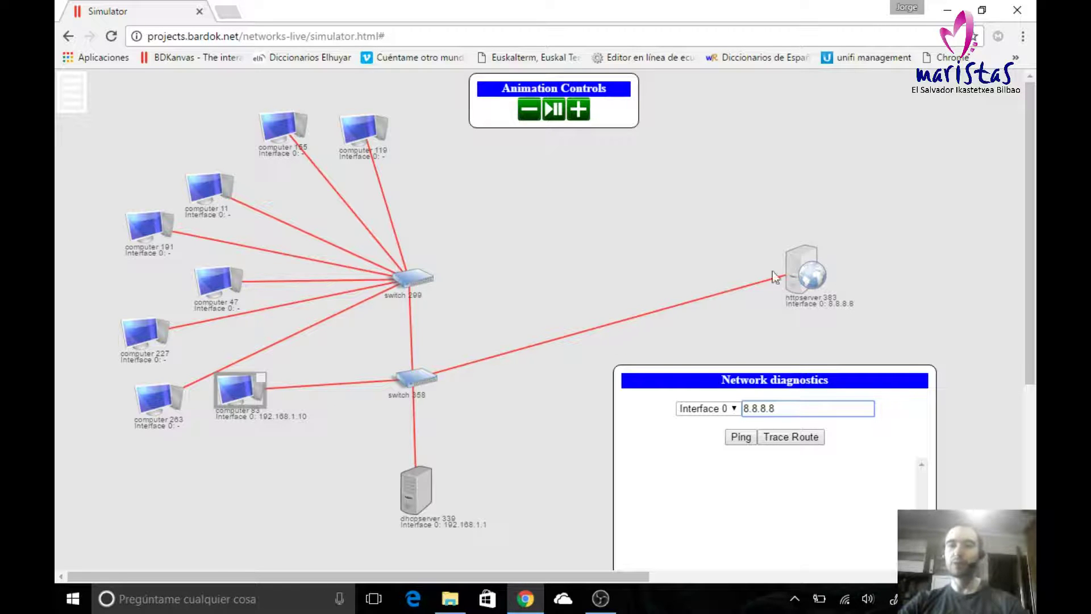
left_click(740, 443)
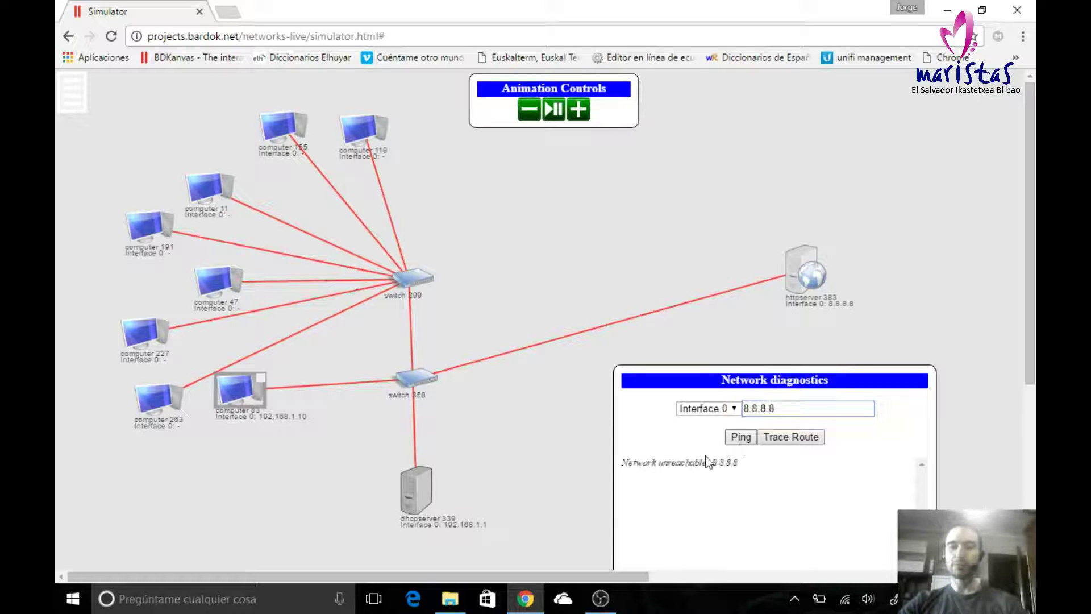
triple_click(634, 466)
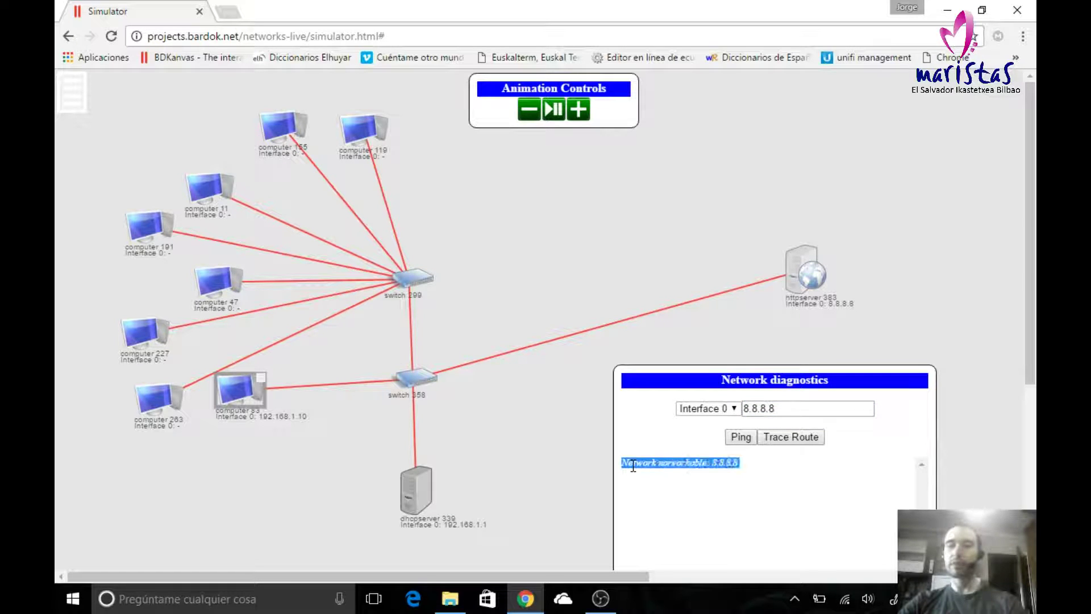
left_click(625, 417)
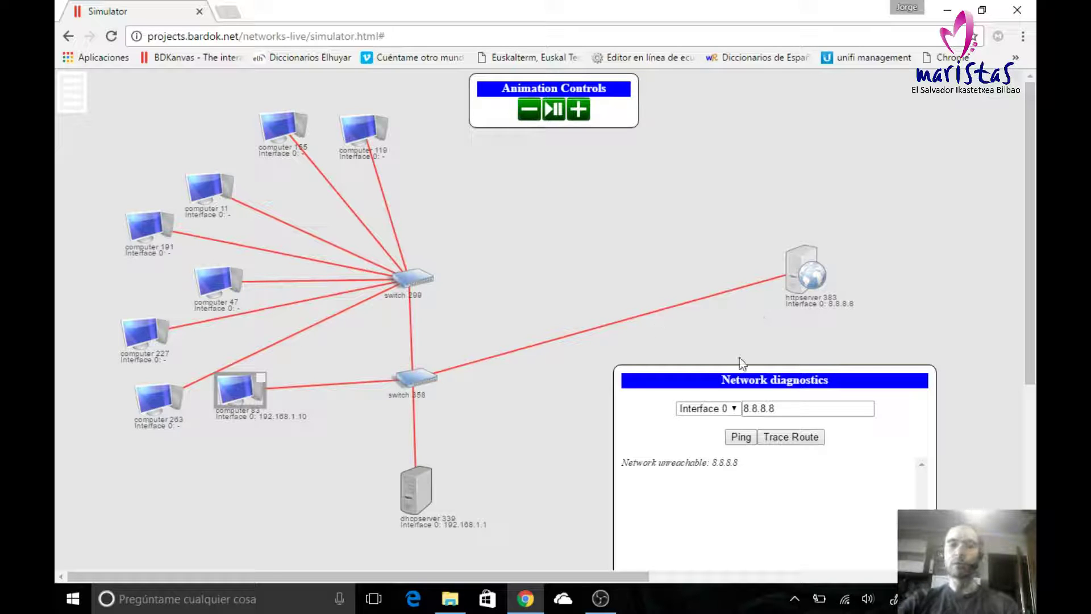
left_click_drag(835, 372, 741, 193)
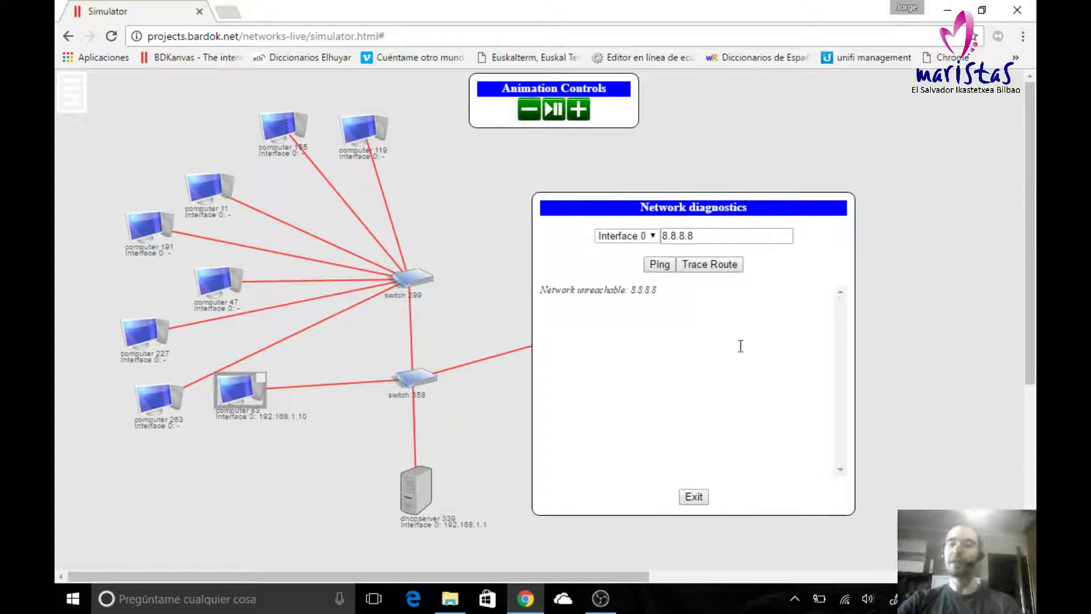
left_click(691, 503)
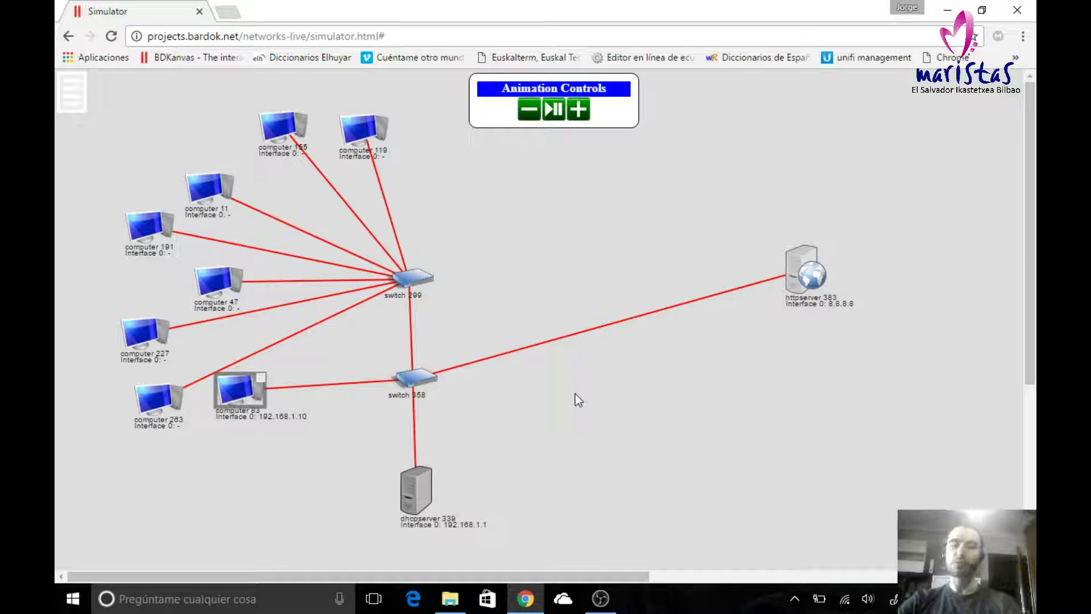
Step: Delete the link between switch 358 and the web server
left_click(678, 306)
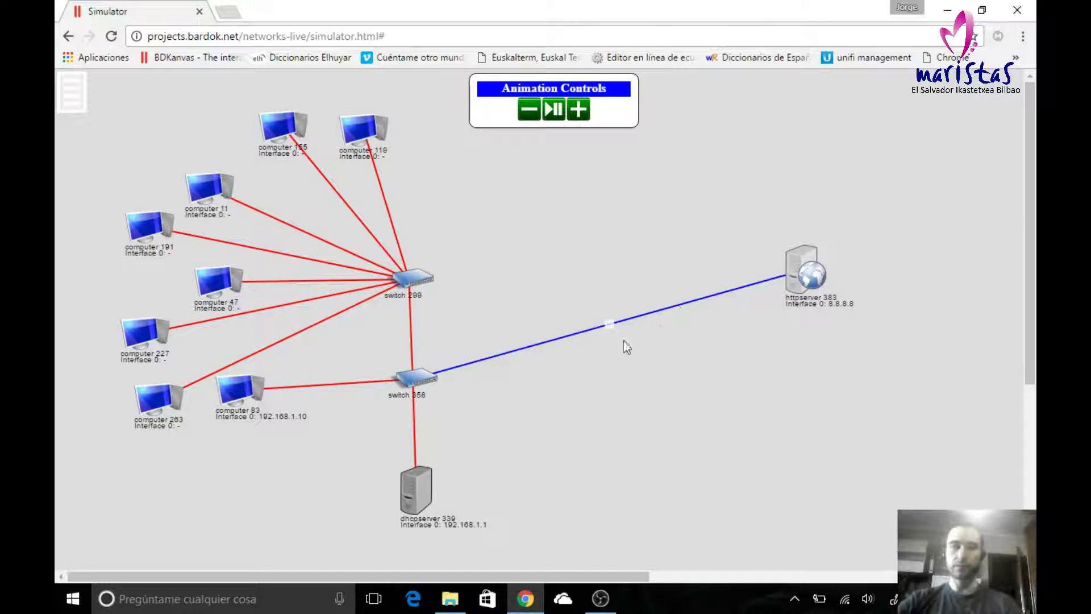
left_click(608, 327)
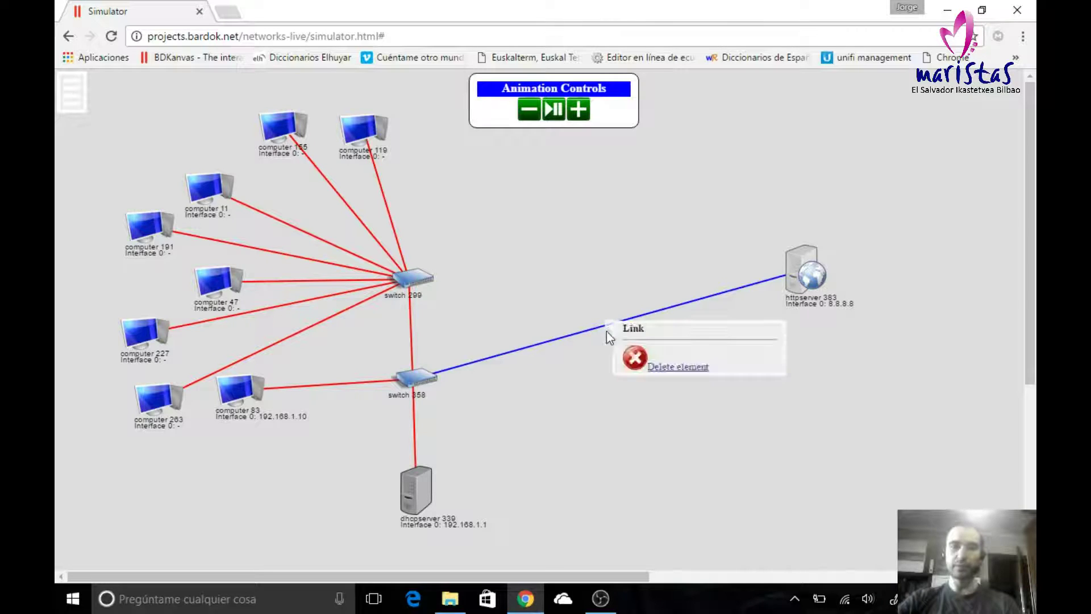
left_click(671, 369)
left_click(608, 125)
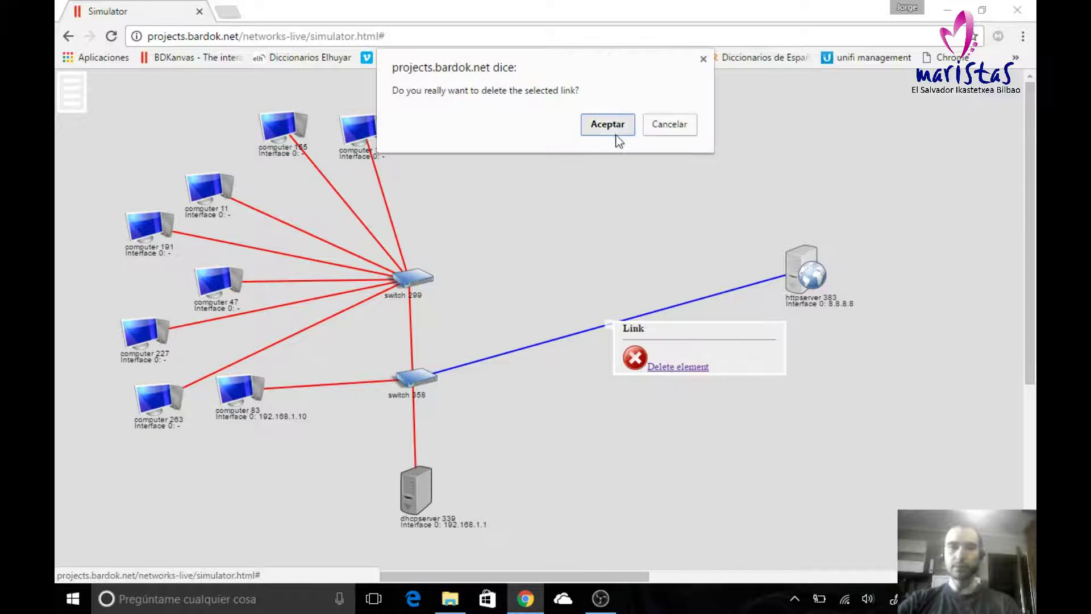
Step: Add a router and place it in the gap between the switches and the web server
left_click(71, 93)
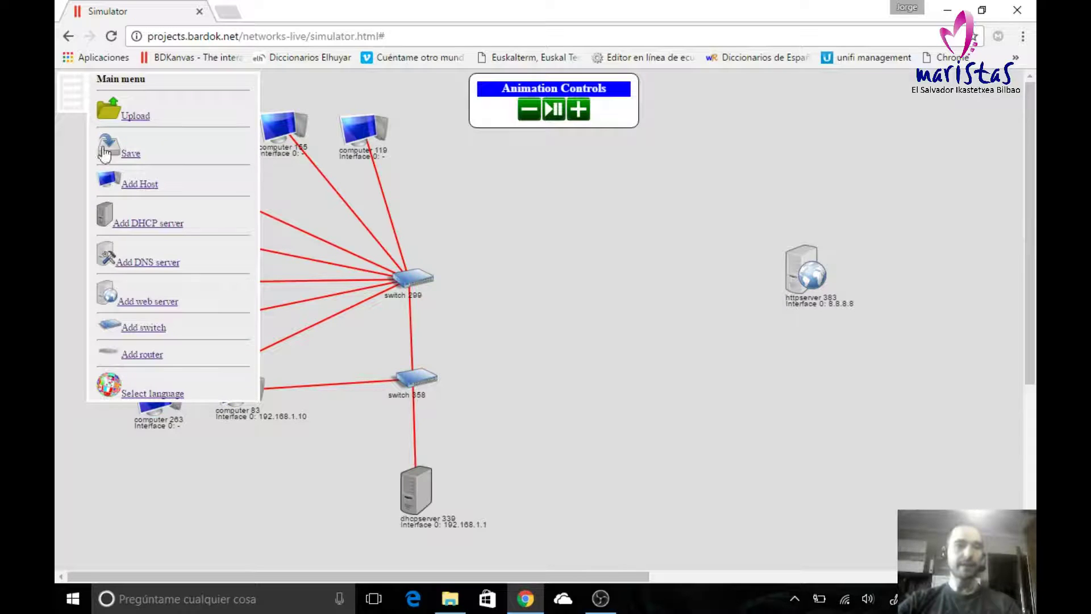
left_click(144, 356)
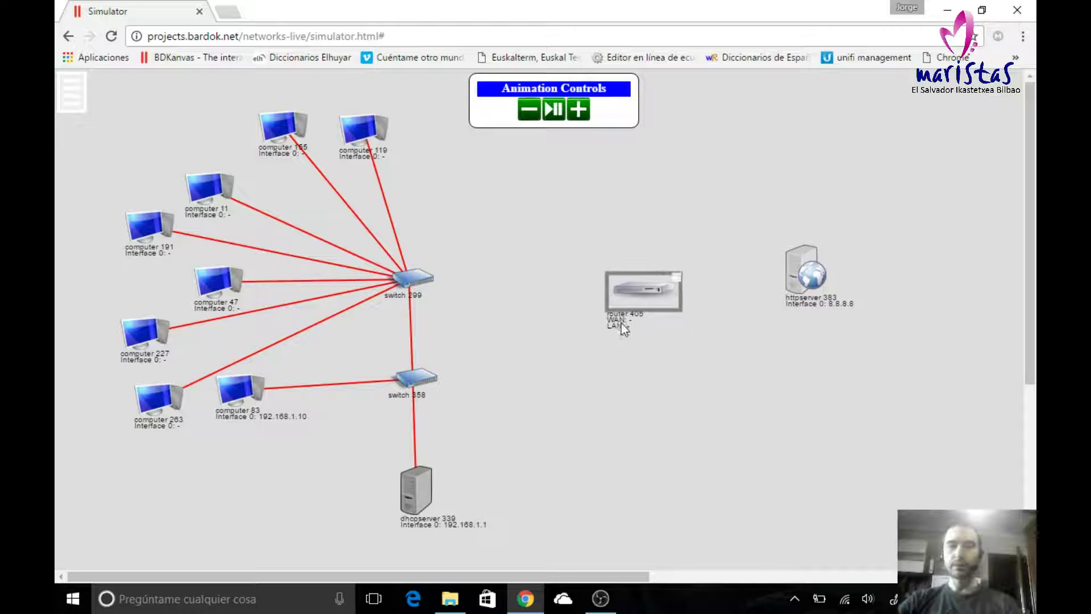
left_click(652, 301)
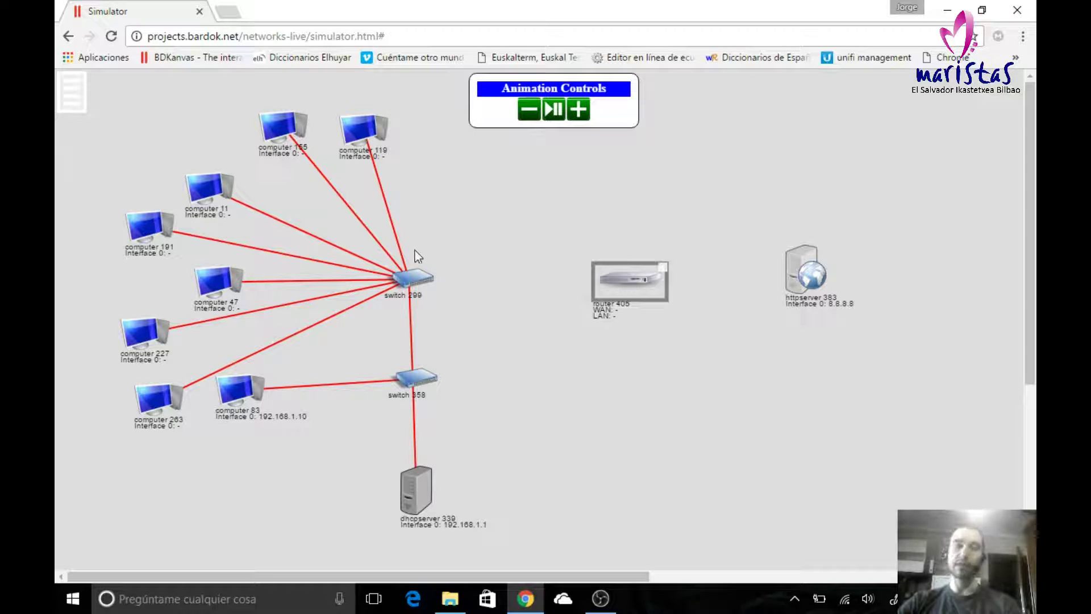
Step: Link the router's LAN interface to a free interface of switch 358 and save the link
left_click(662, 268)
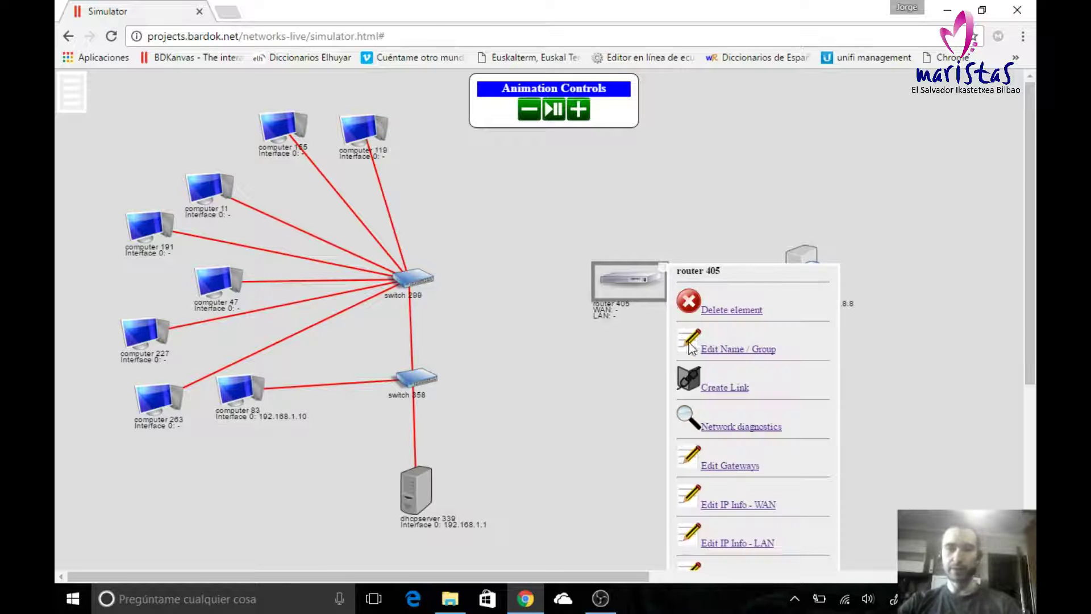
left_click(704, 387)
left_click(427, 285)
left_click(420, 380)
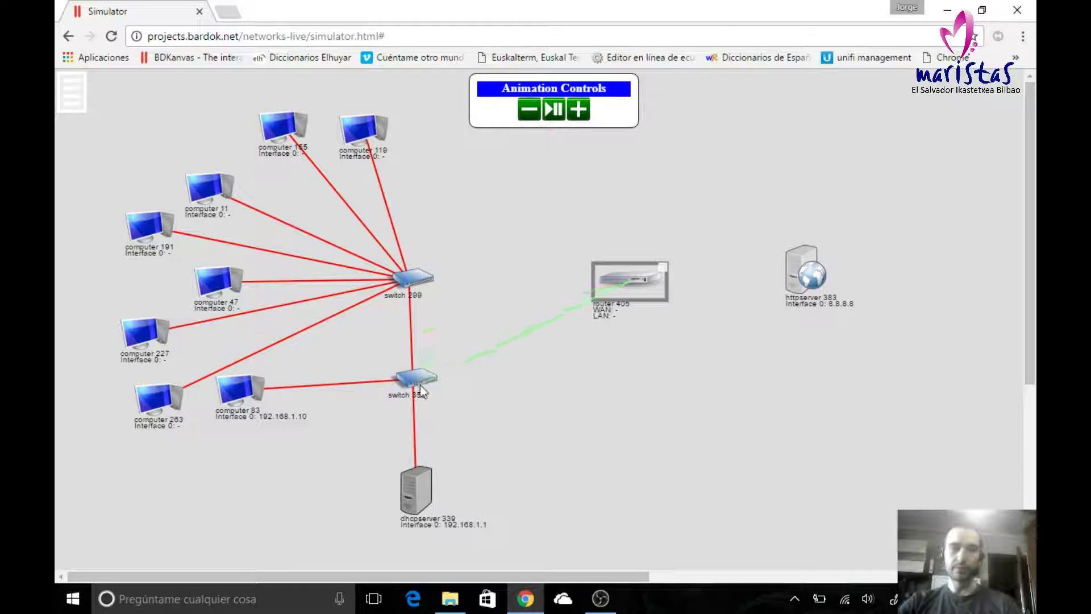
left_click(419, 383)
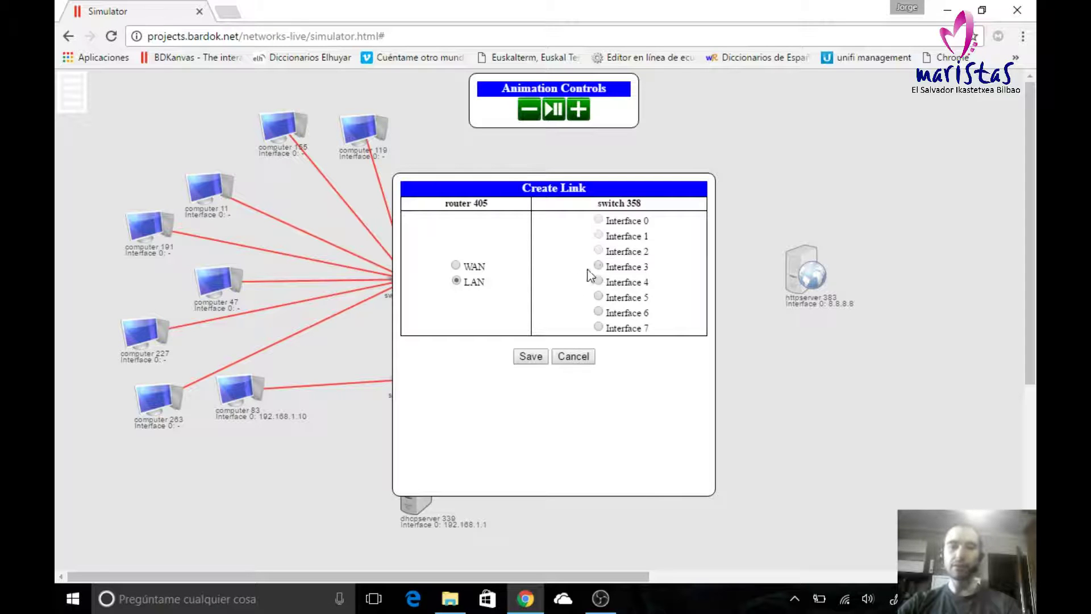
left_click(531, 356)
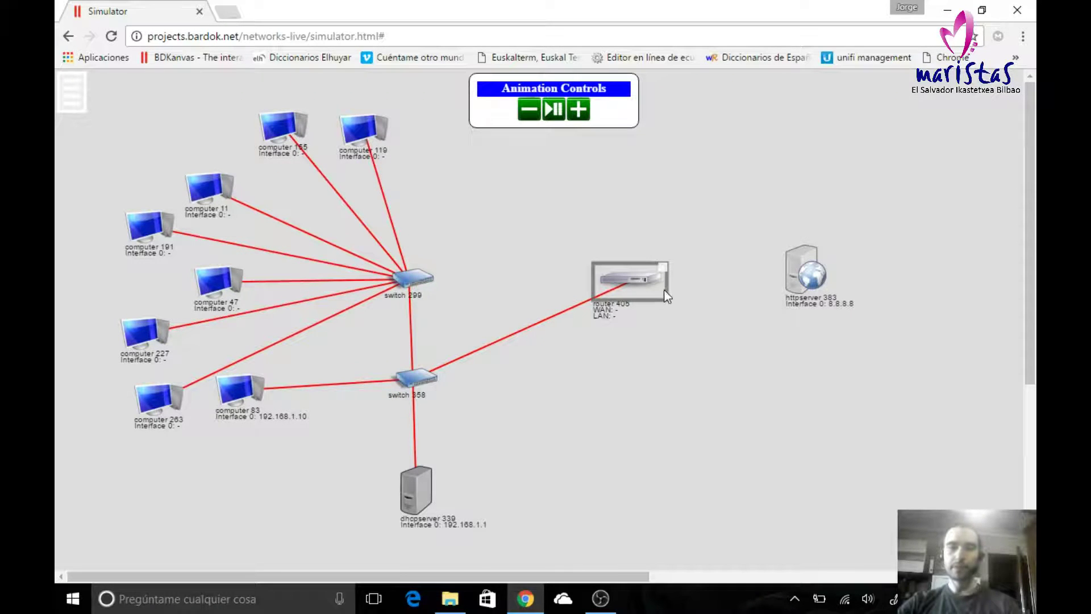
Step: Link the router's WAN interface to Interface 0 of the web server and shift the server slightly farther from the router
left_click(665, 269)
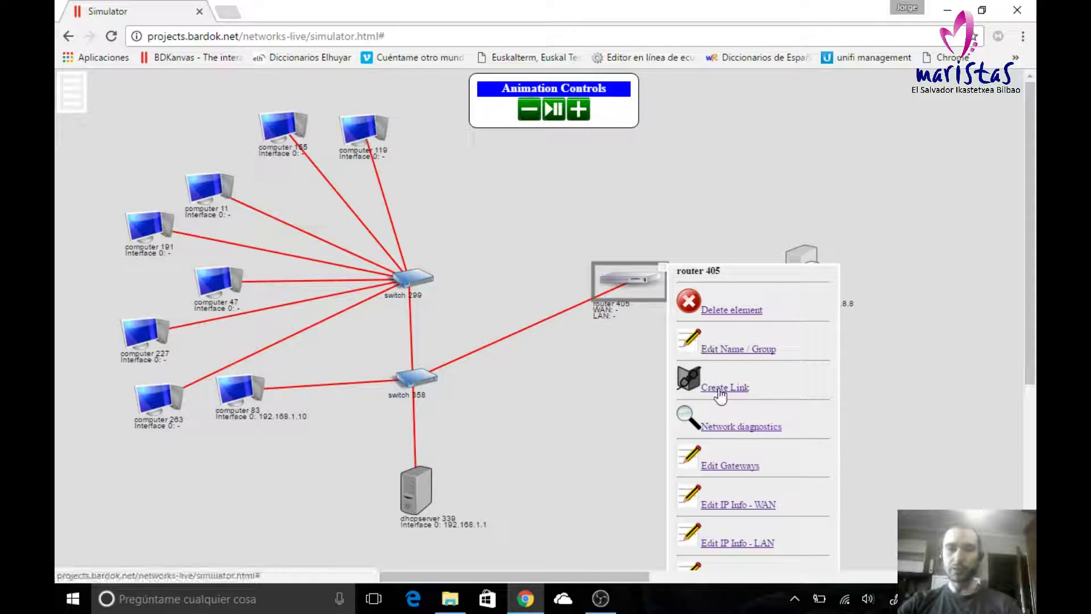
left_click(735, 376)
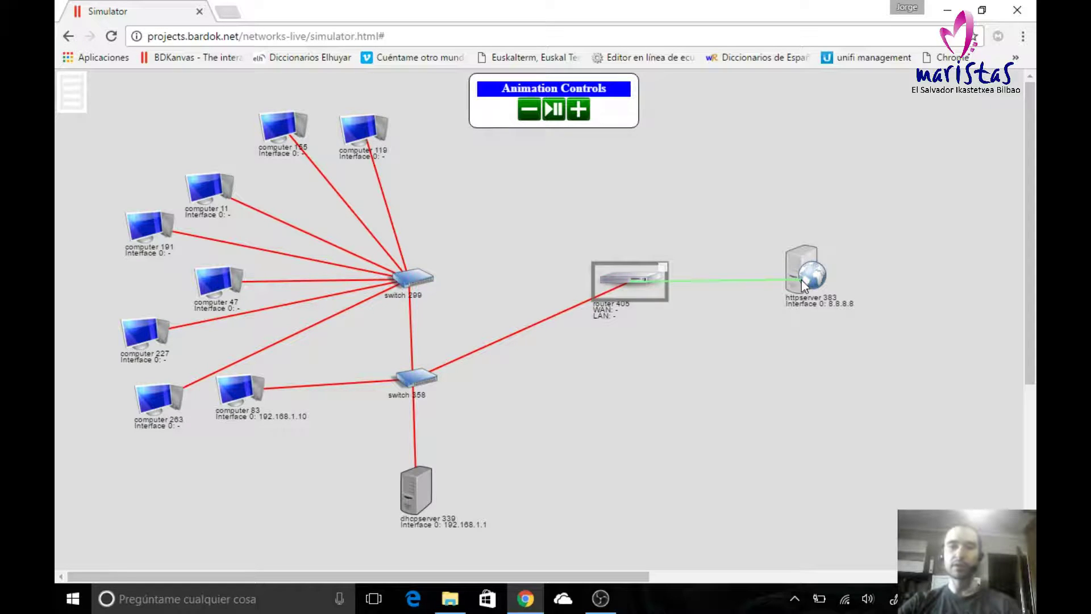
left_click(802, 279)
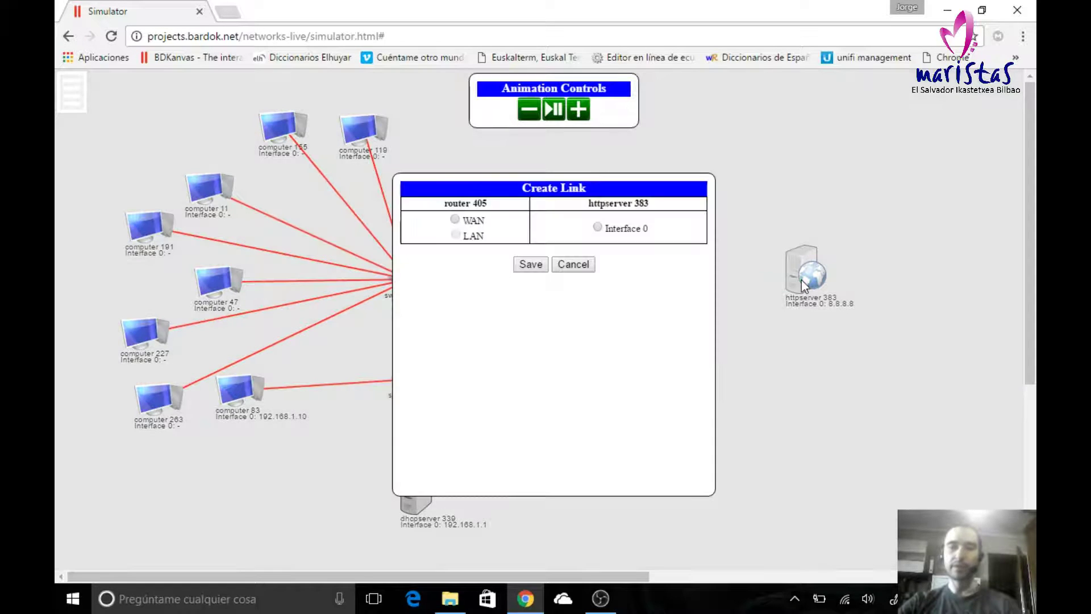
left_click(456, 219)
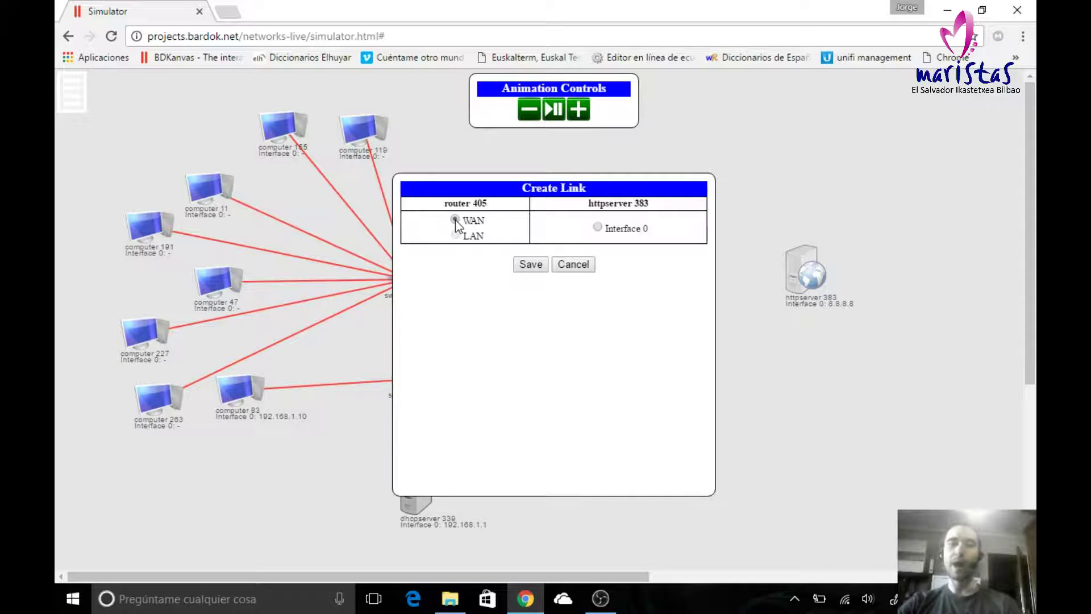
left_click(597, 228)
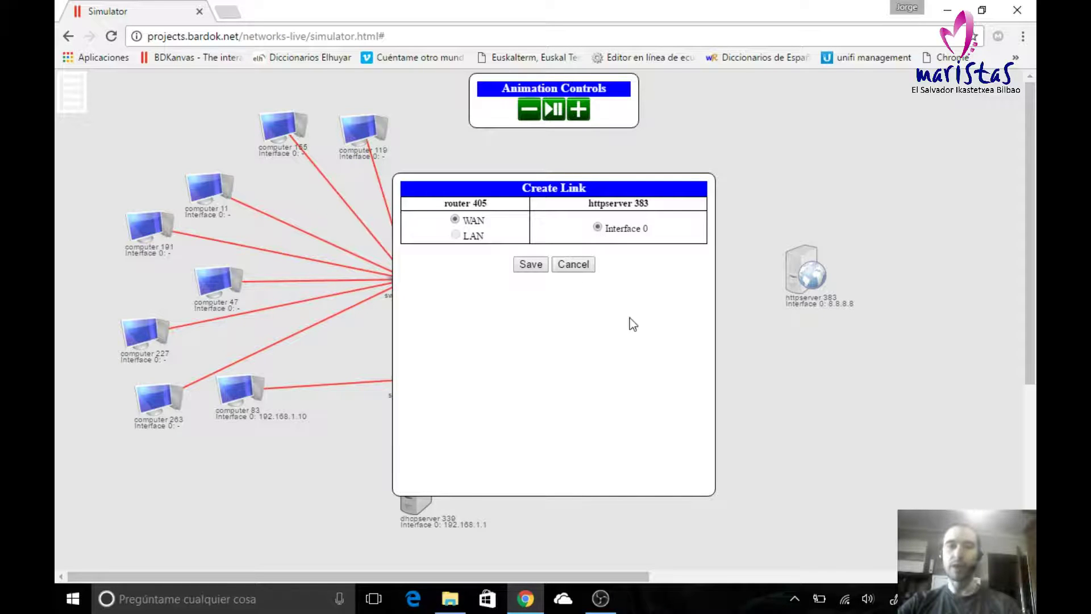
left_click(531, 264)
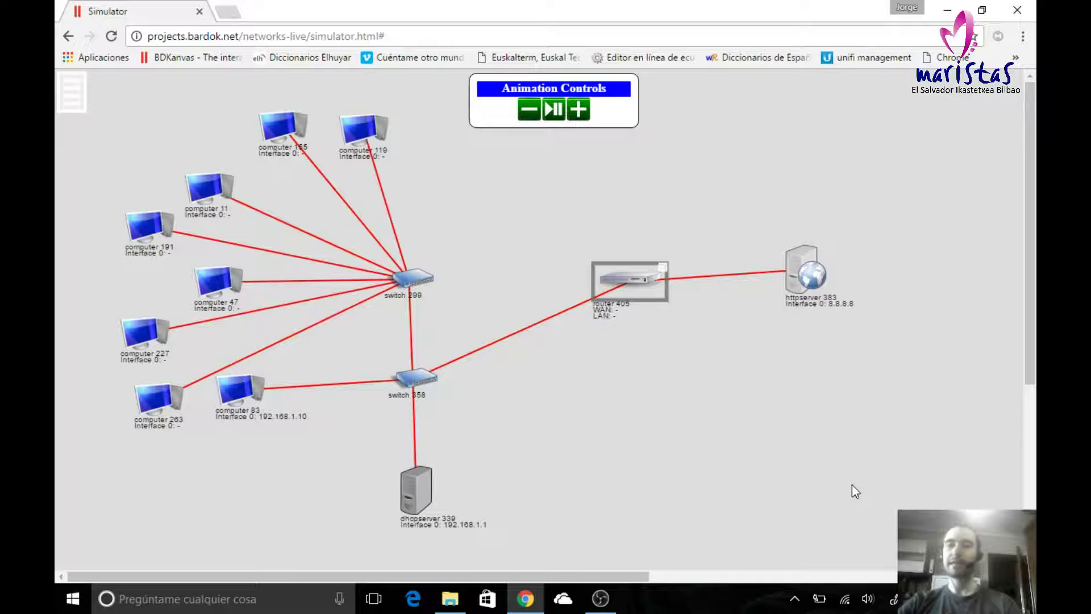
left_click_drag(802, 279, 832, 296)
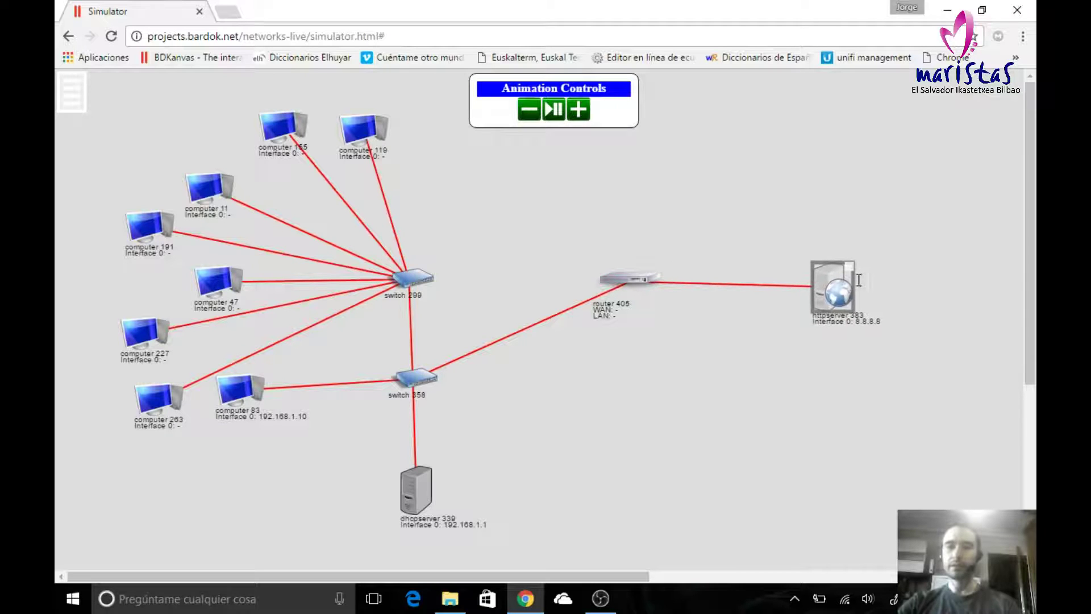
left_click(729, 403)
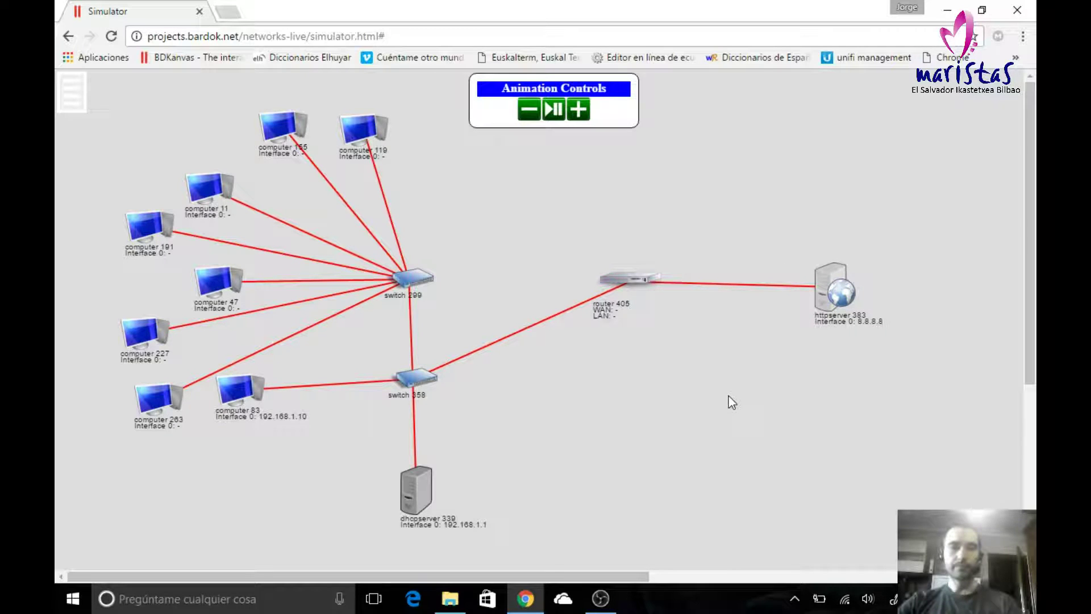
Step: Set the IP address of the router's WAN interface to 8.8.8.1 and save it
left_click(633, 275)
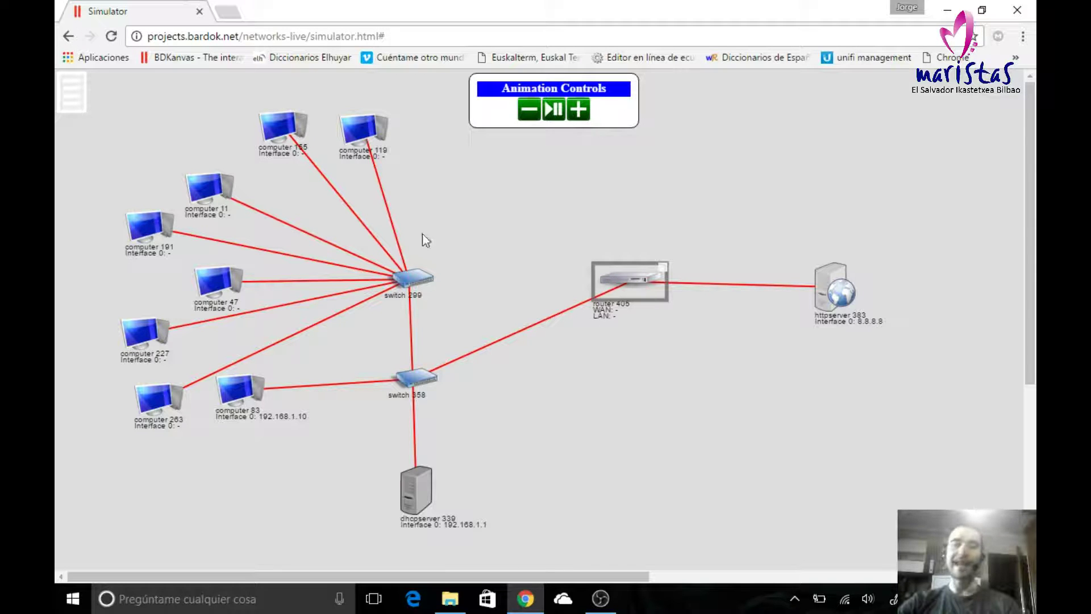
left_click(662, 267)
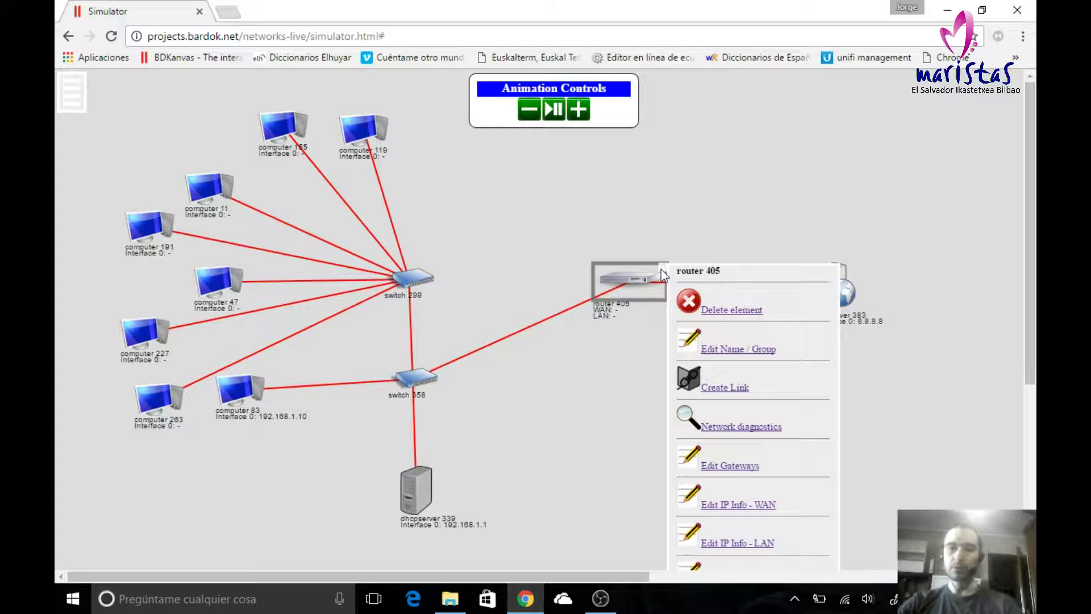
left_click(759, 504)
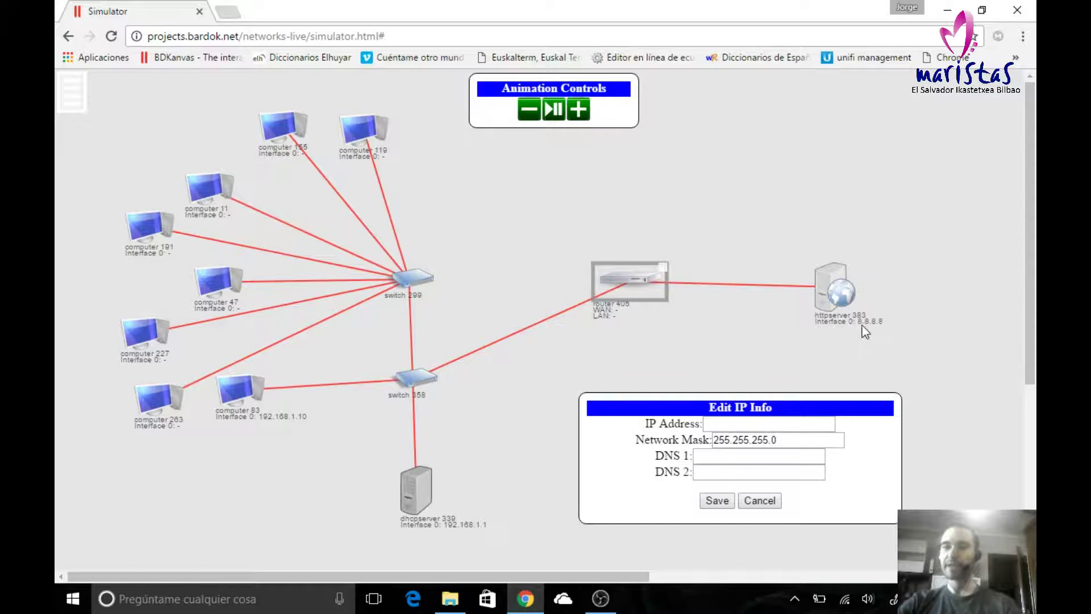
left_click(734, 443)
left_click_drag(733, 442, 769, 440)
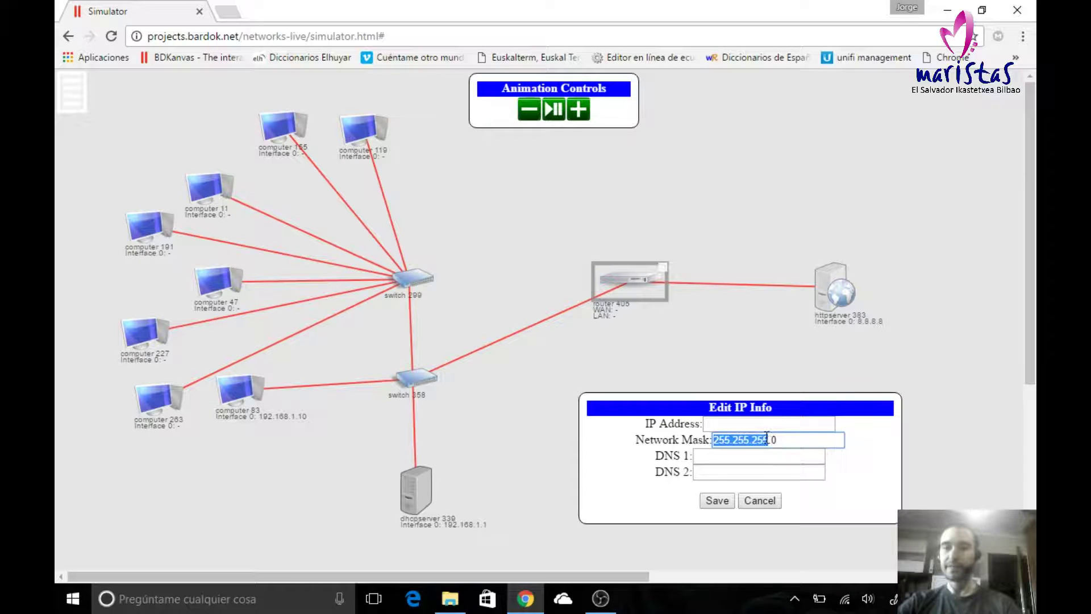
left_click(765, 430)
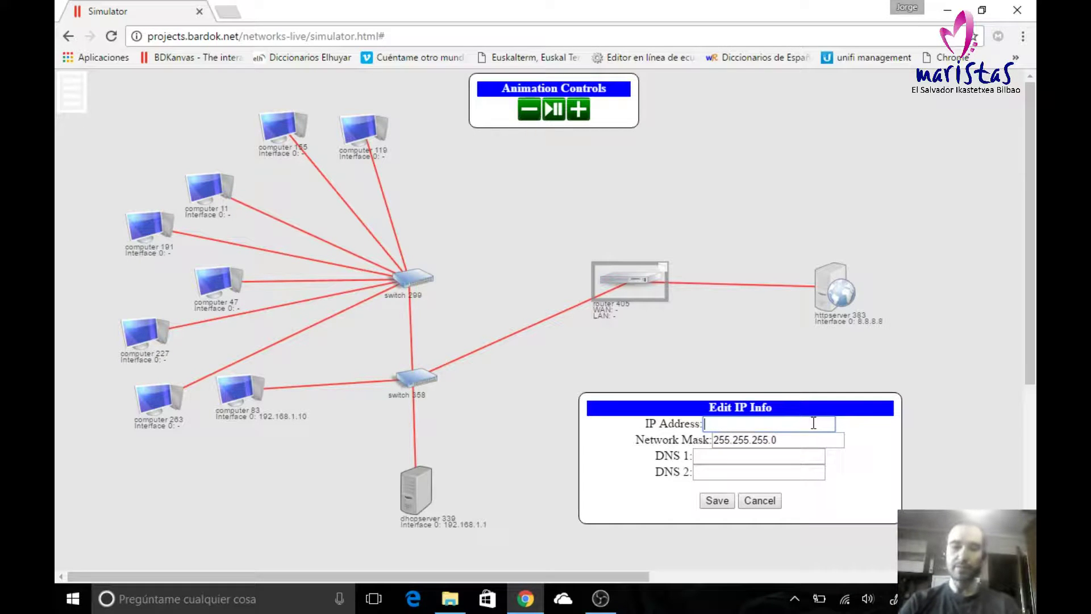
type("8.8.8.1")
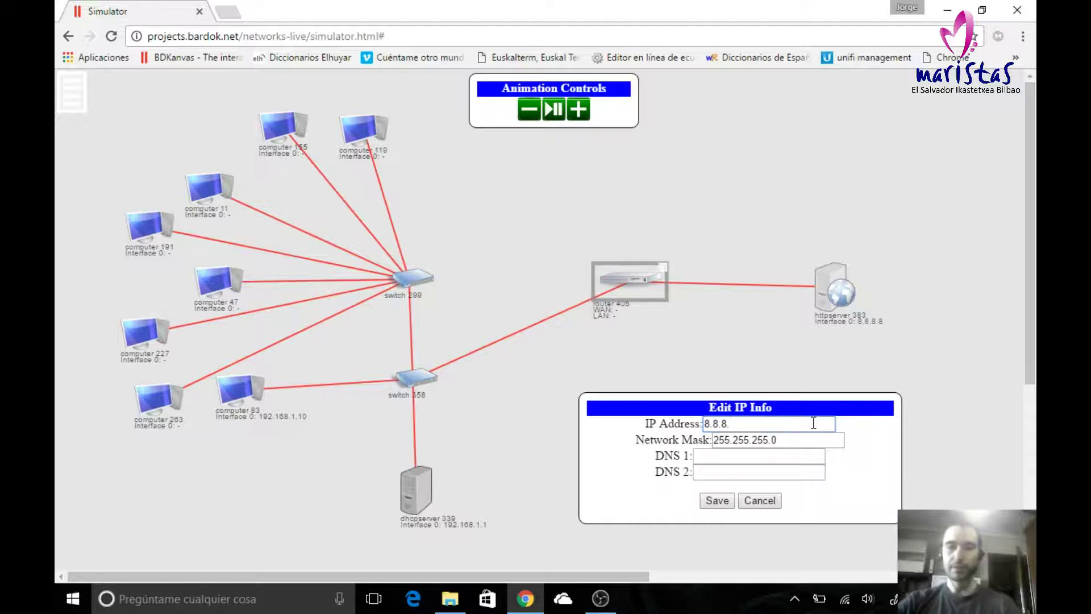
left_click(717, 500)
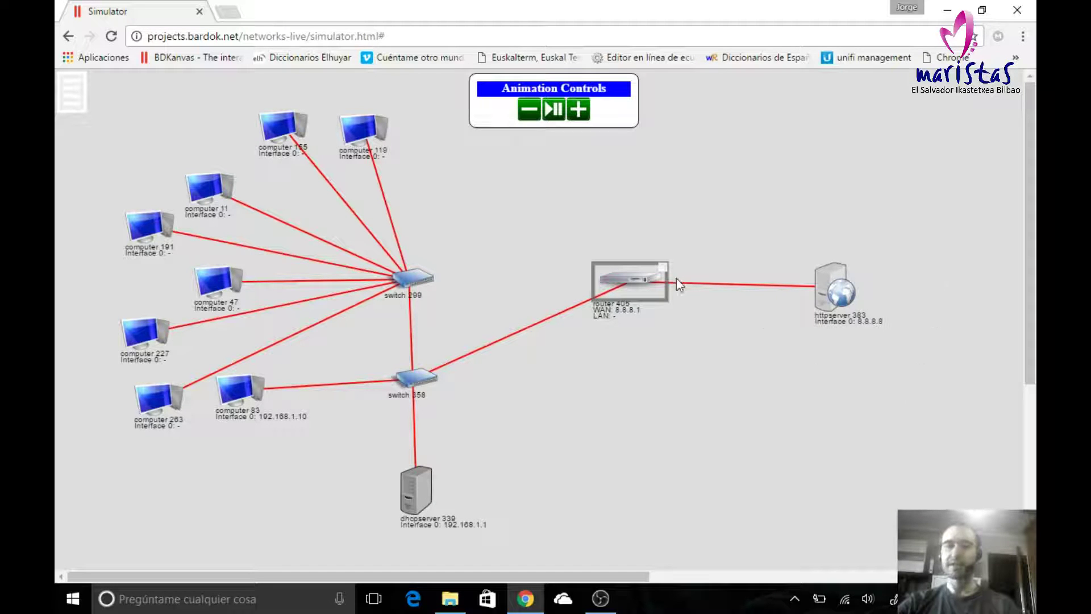
Step: Set the IP address of the router's LAN interface to 192.168.1.254, save it, and deselect the router
left_click(663, 265)
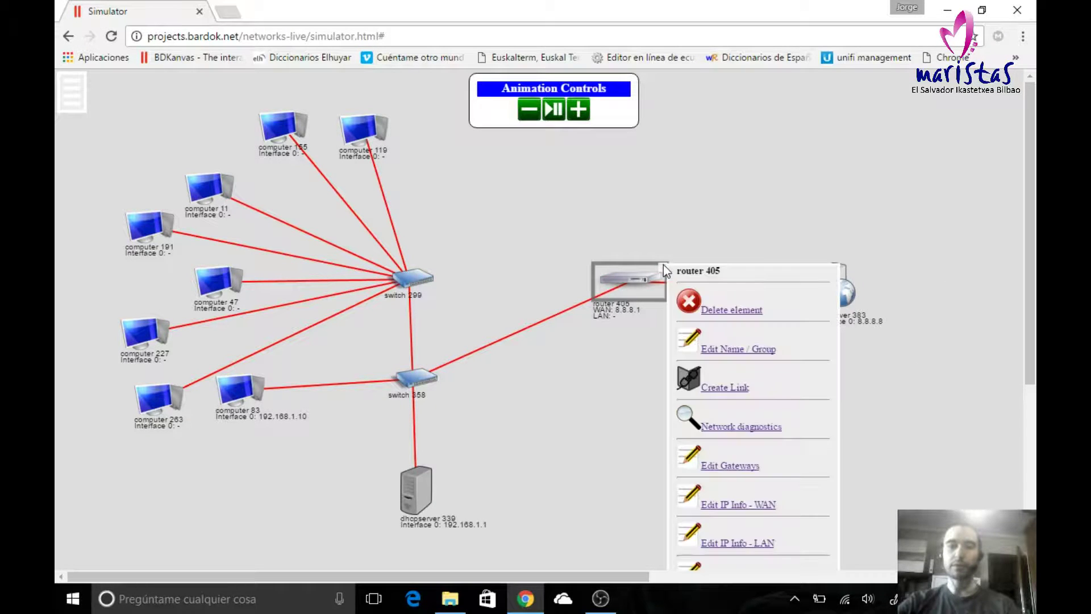
left_click(739, 543)
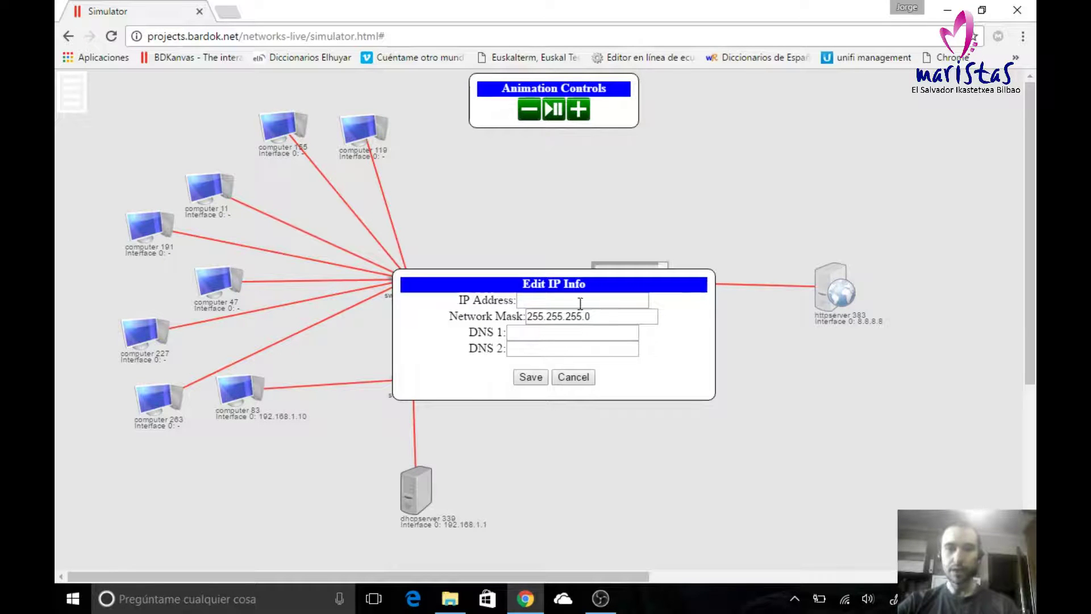
type("192")
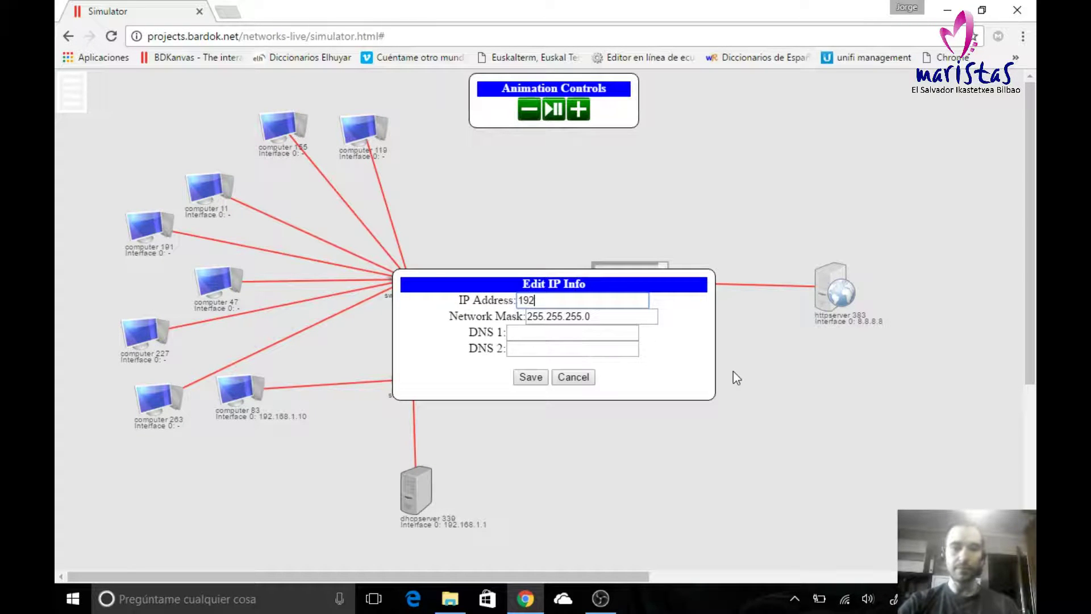
type(".168.")
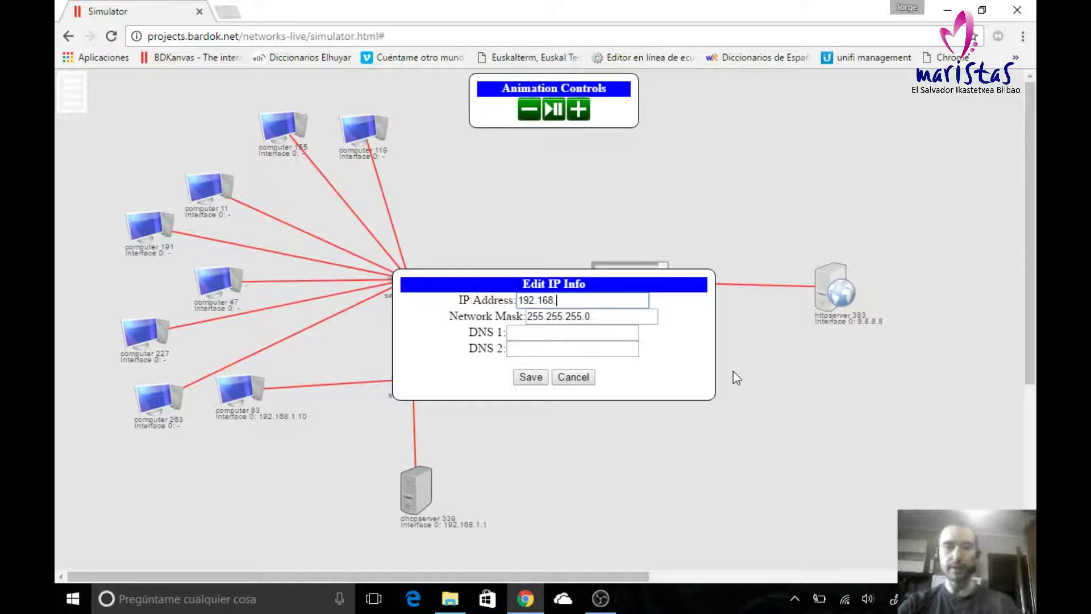
type("1.254")
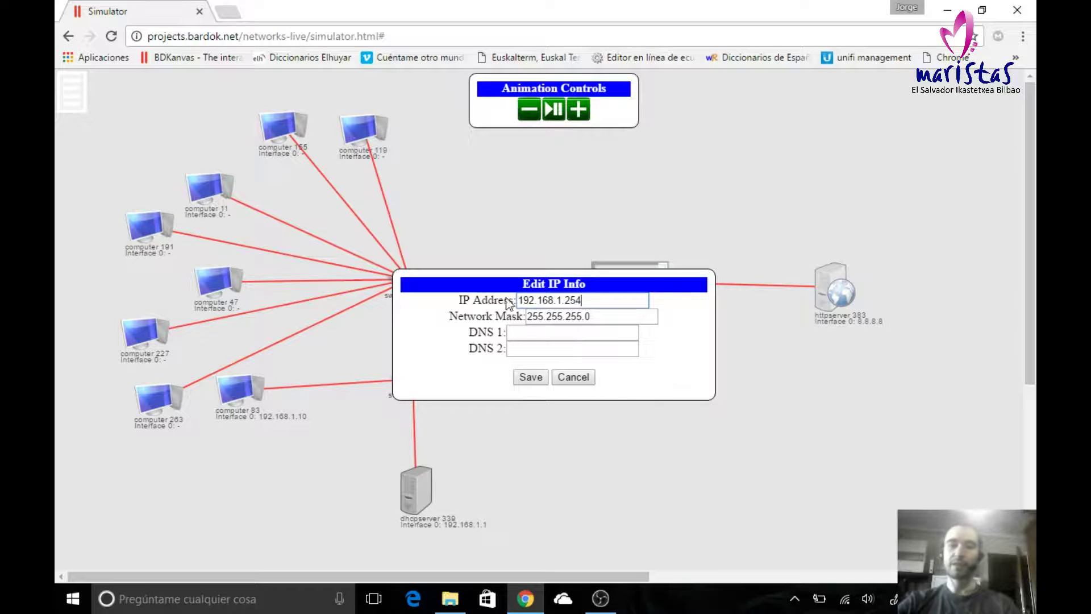
double_click(595, 299)
left_click(584, 300)
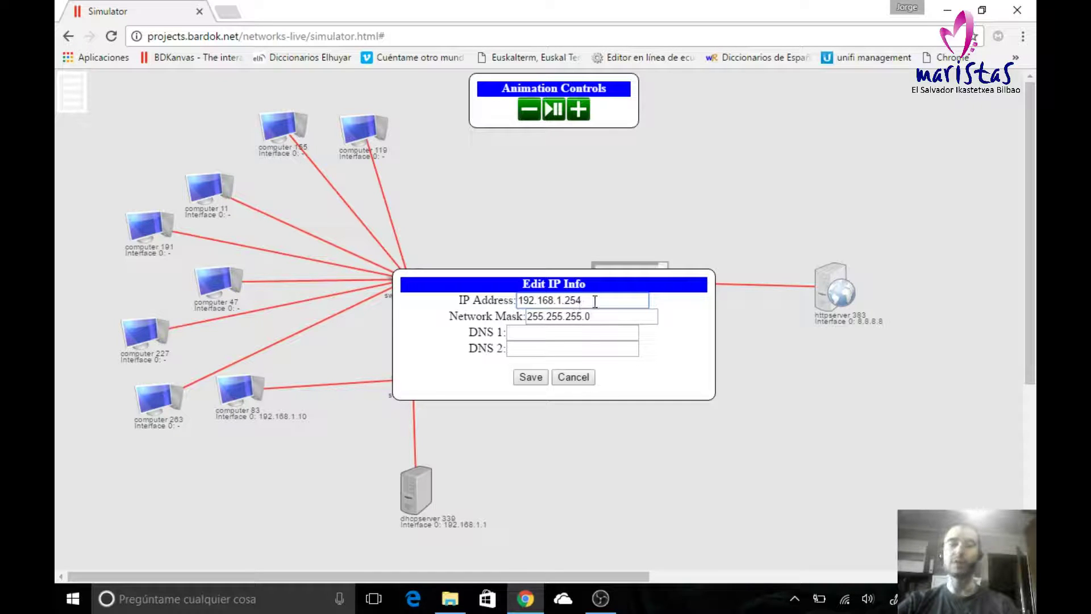
left_click(537, 378)
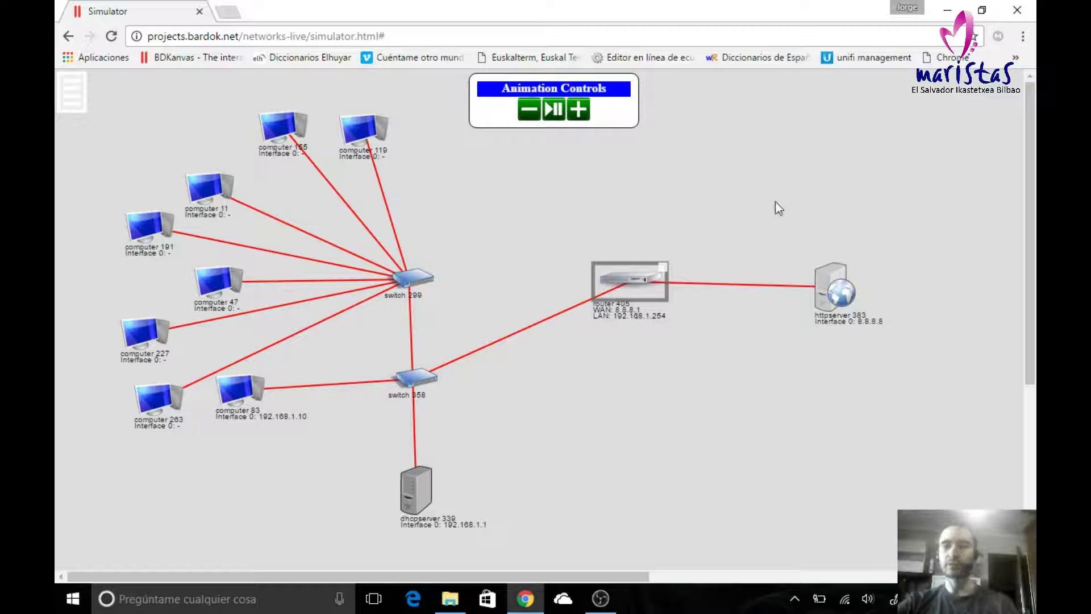
left_click(751, 390)
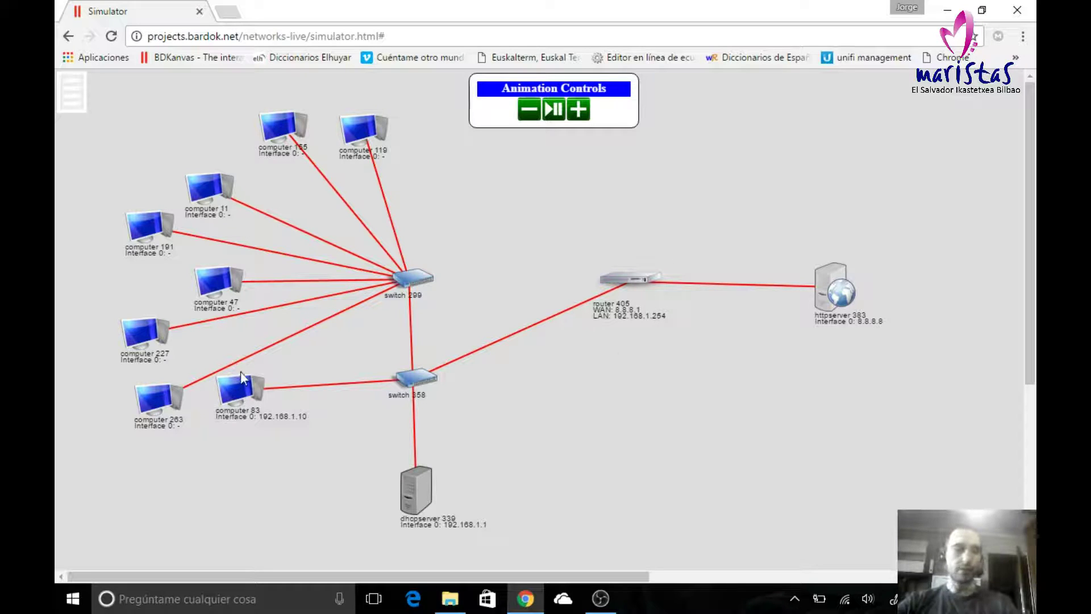
Step: Ping the web server at 8.8.8.8 from computer 83 through its network diagnostics and close the diagnostics
left_click(263, 381)
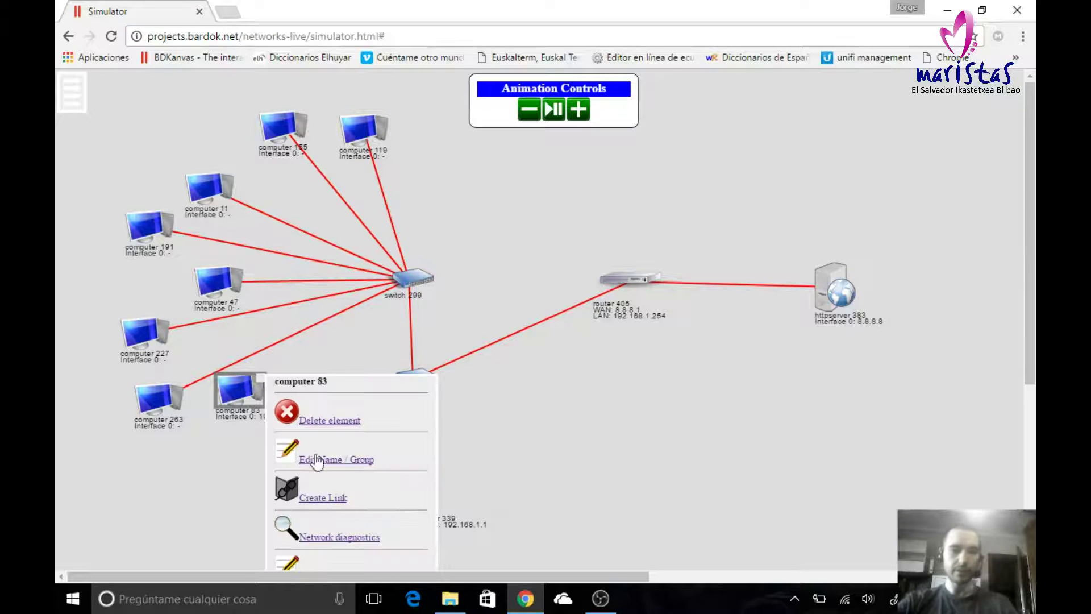
left_click(329, 537)
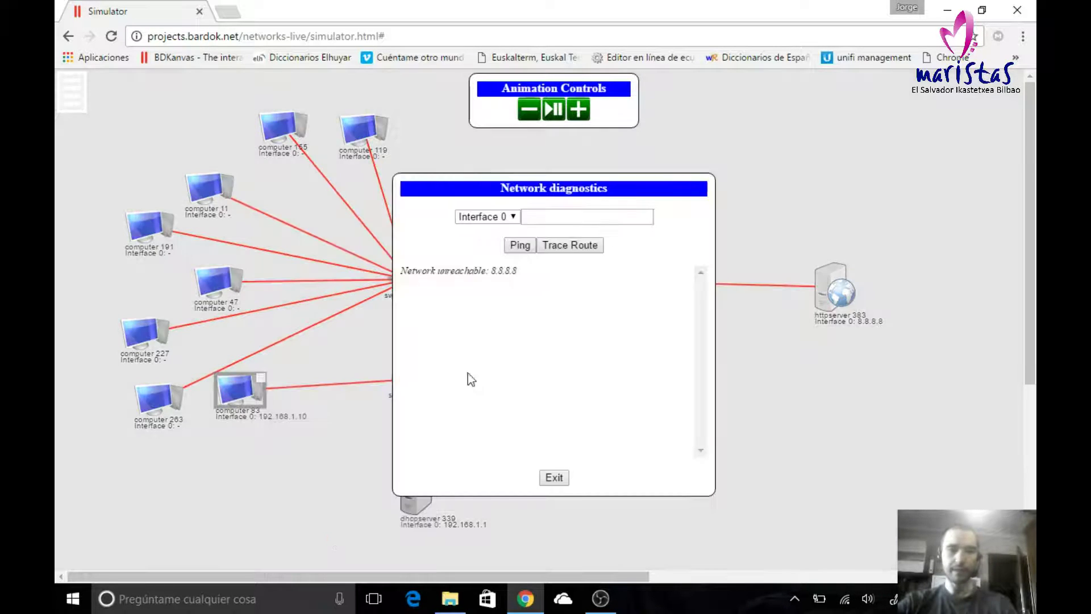
left_click_drag(640, 180, 853, 336)
double_click(706, 428)
key("ctrl+c")
left_click(805, 375)
key("ctrl+v")
left_click(724, 404)
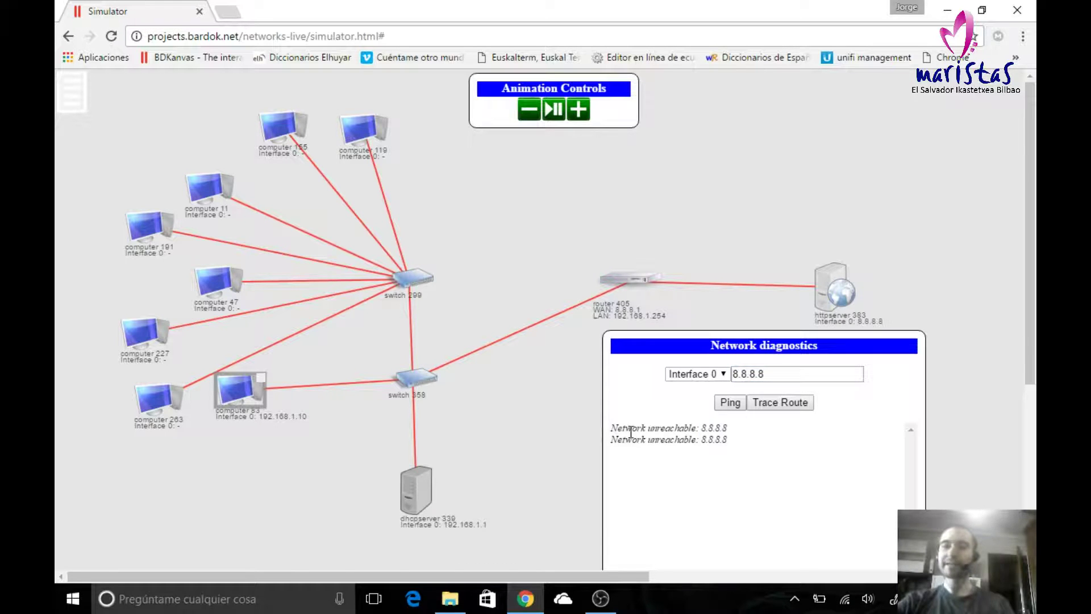
left_click_drag(849, 350, 857, 357)
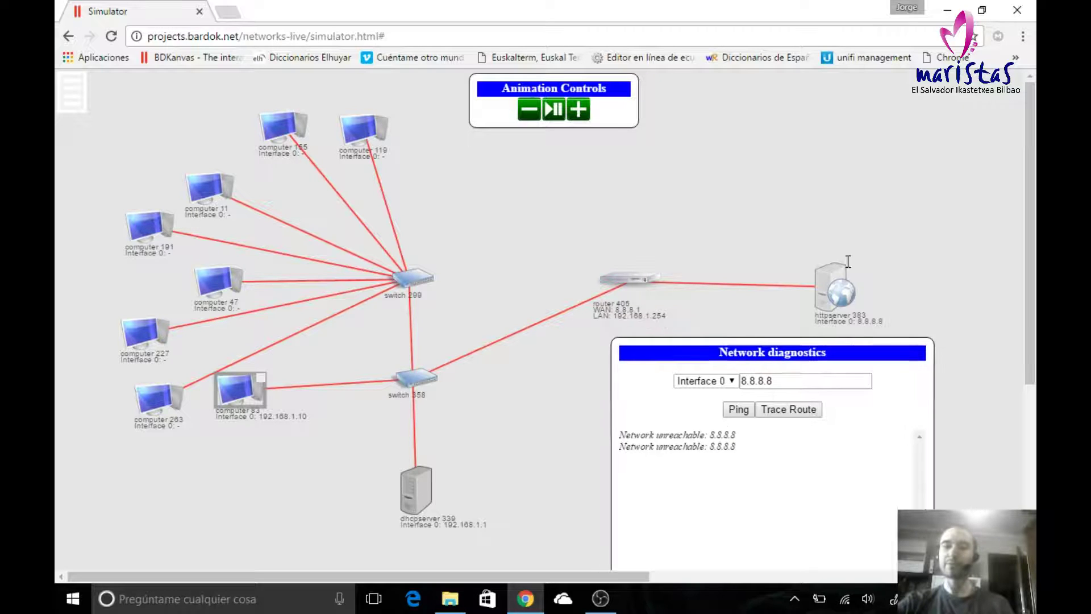
left_click(763, 453)
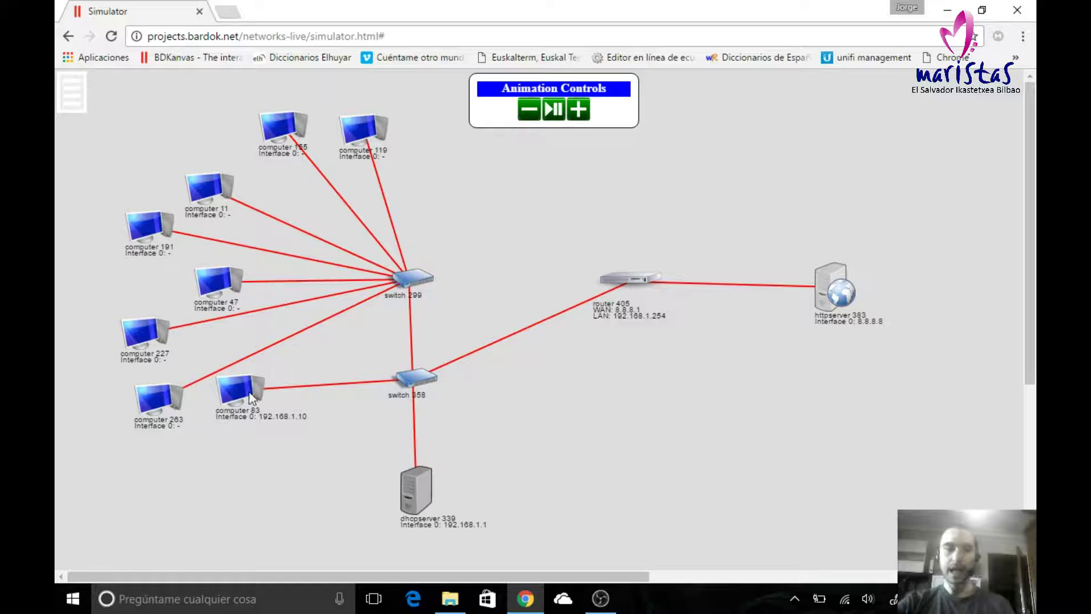
Step: Add 192.168.1.254 as the gateway of computer 83, leaving network and mask empty, and save the gateway configuration
left_click(262, 379)
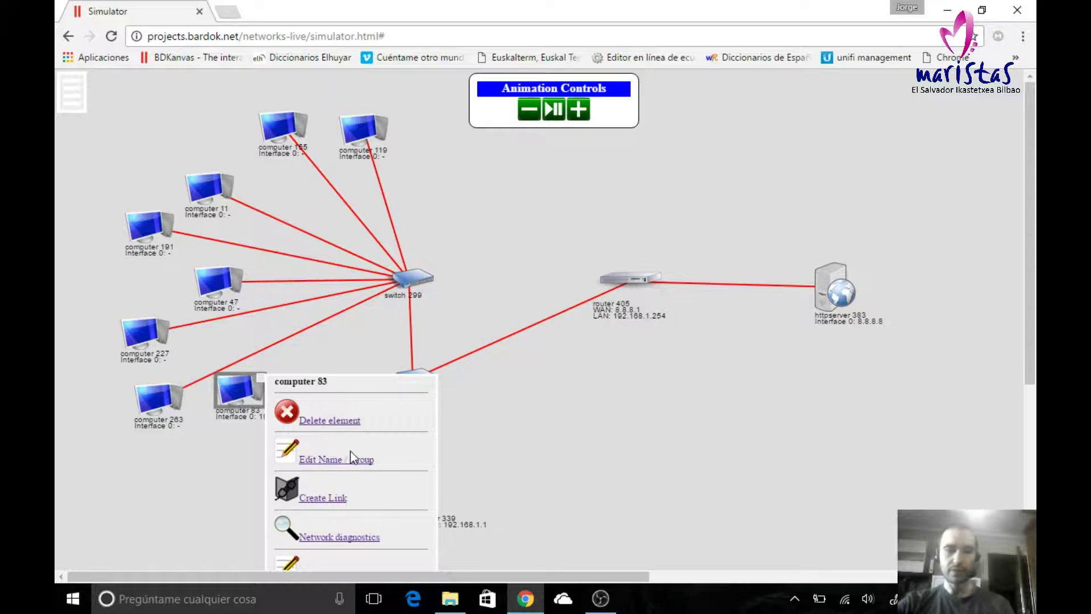
scroll(350, 451, "down", 1)
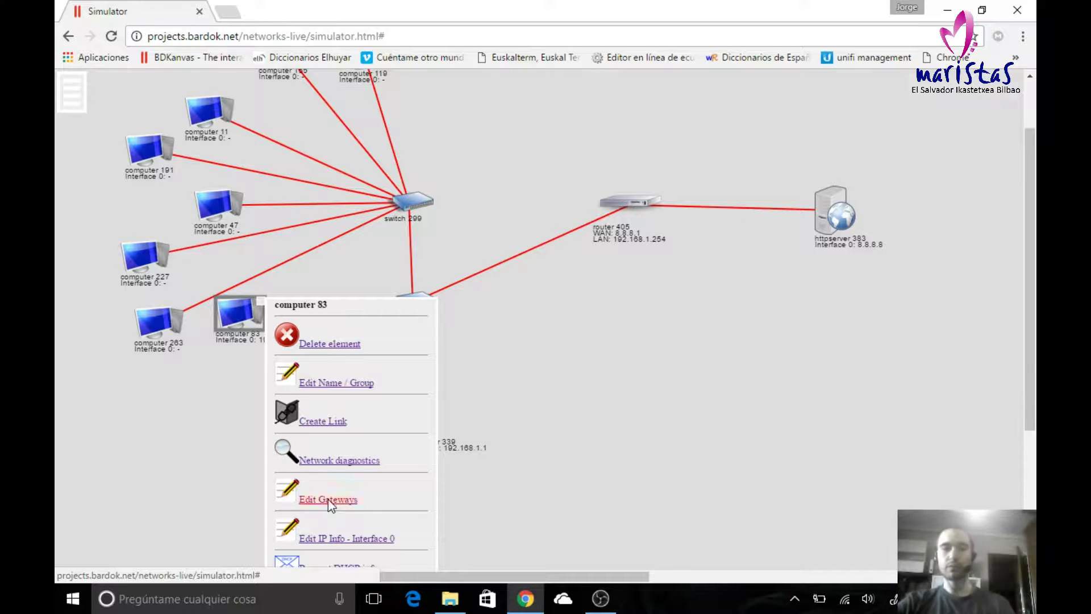
left_click(329, 499)
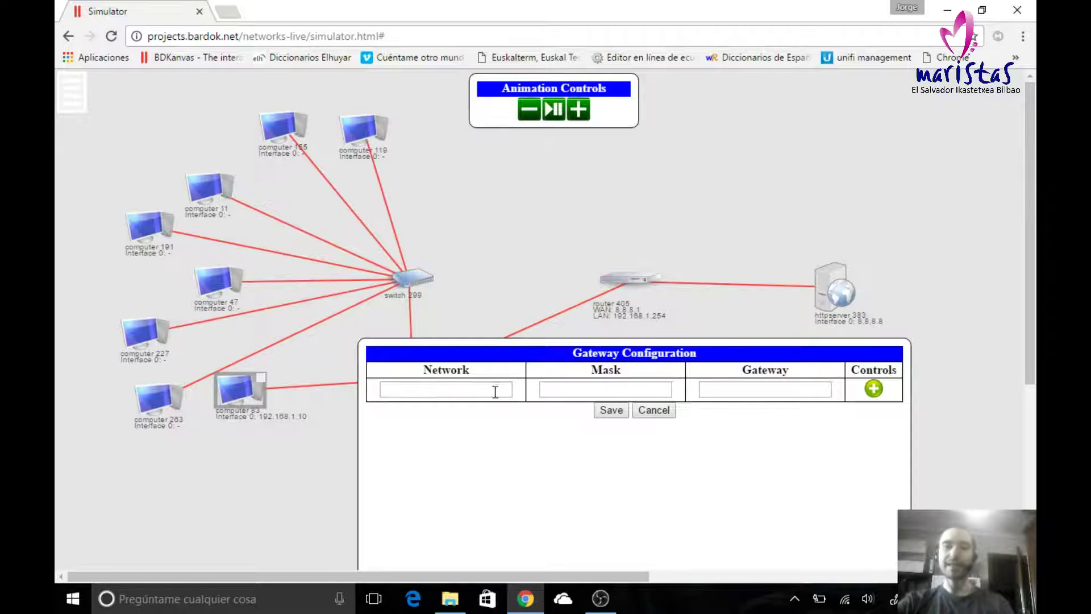
left_click(749, 390)
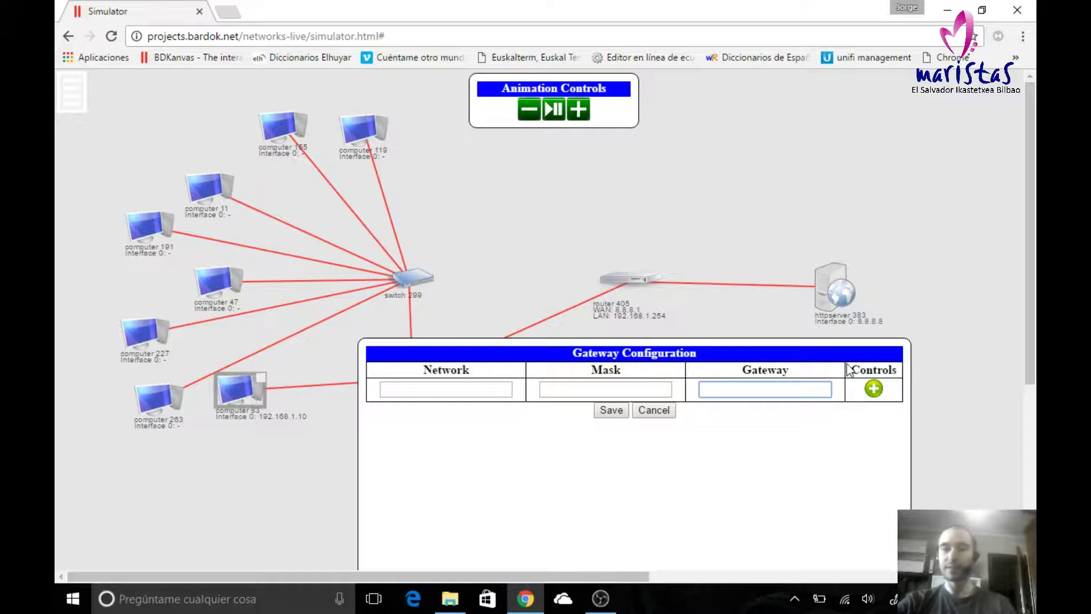
type("192.168.1.254")
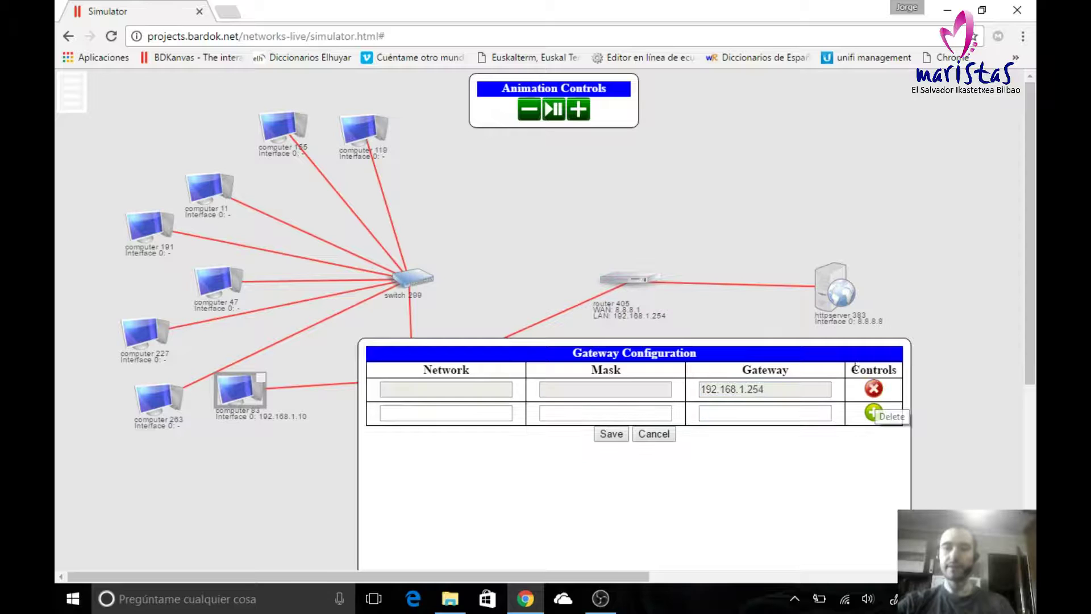
left_click_drag(890, 363, 999, 369)
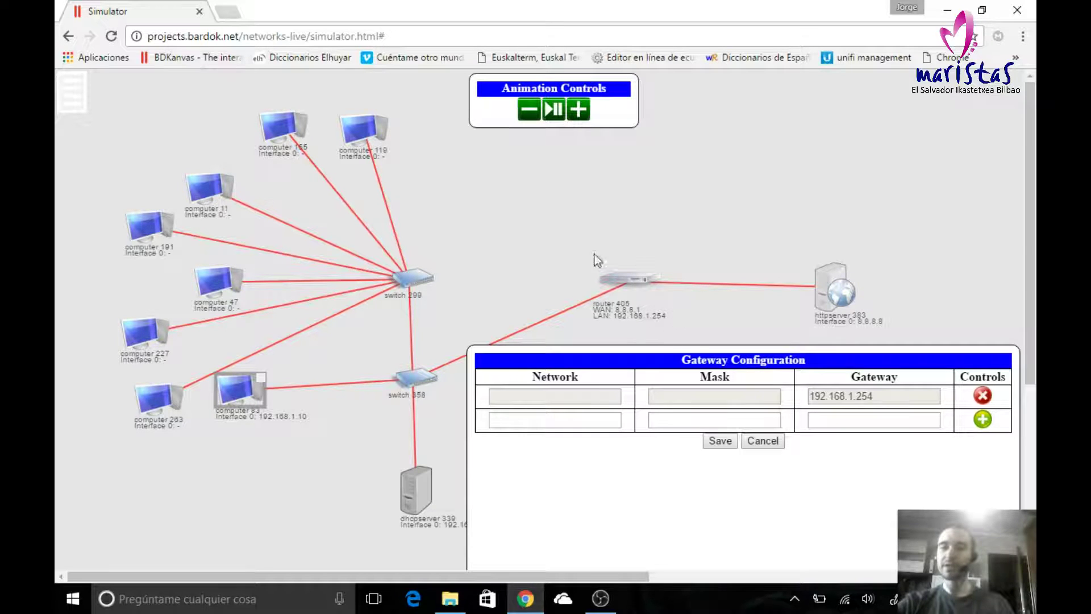
left_click(724, 445)
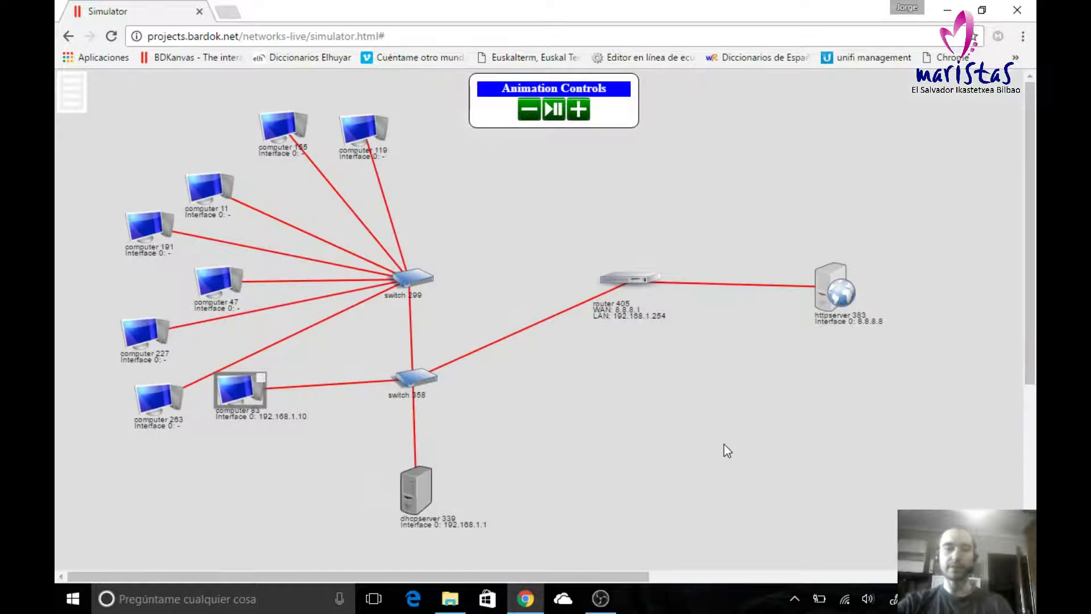
Step: Repeat the ping from computer 83 to 8.8.8.8, watch the packet travel, and close the diagnostics
left_click(260, 379)
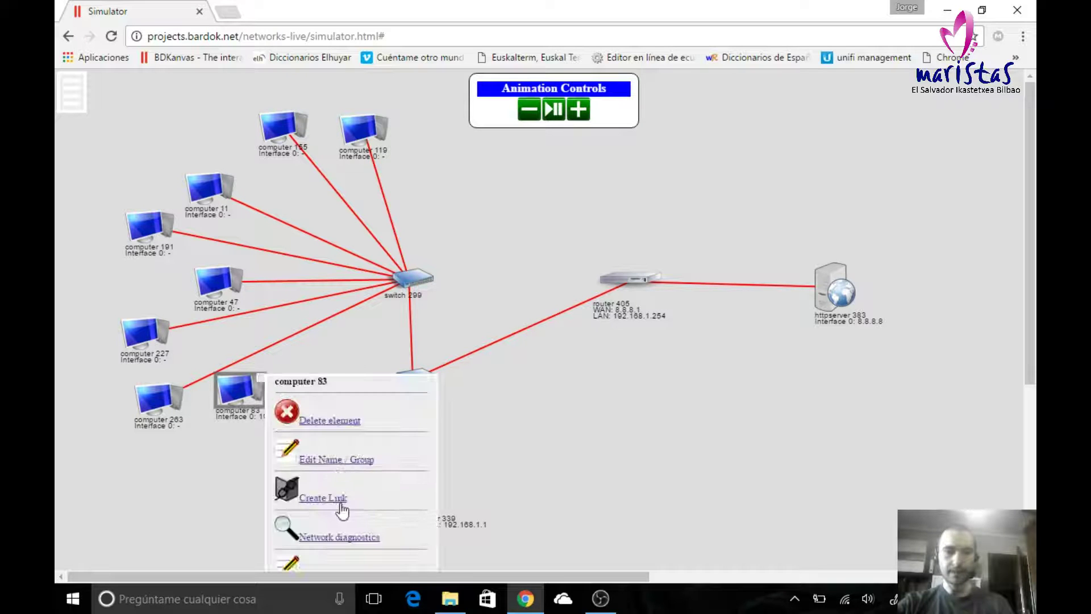
scroll(343, 508, "down", 1)
left_click(348, 458)
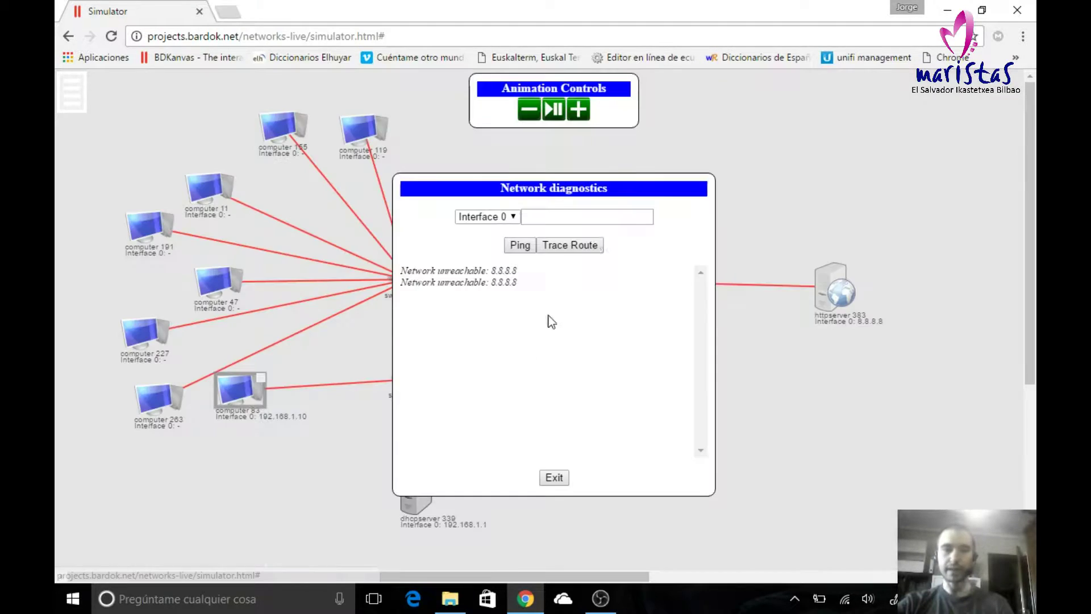
left_click_drag(667, 195, 812, 406)
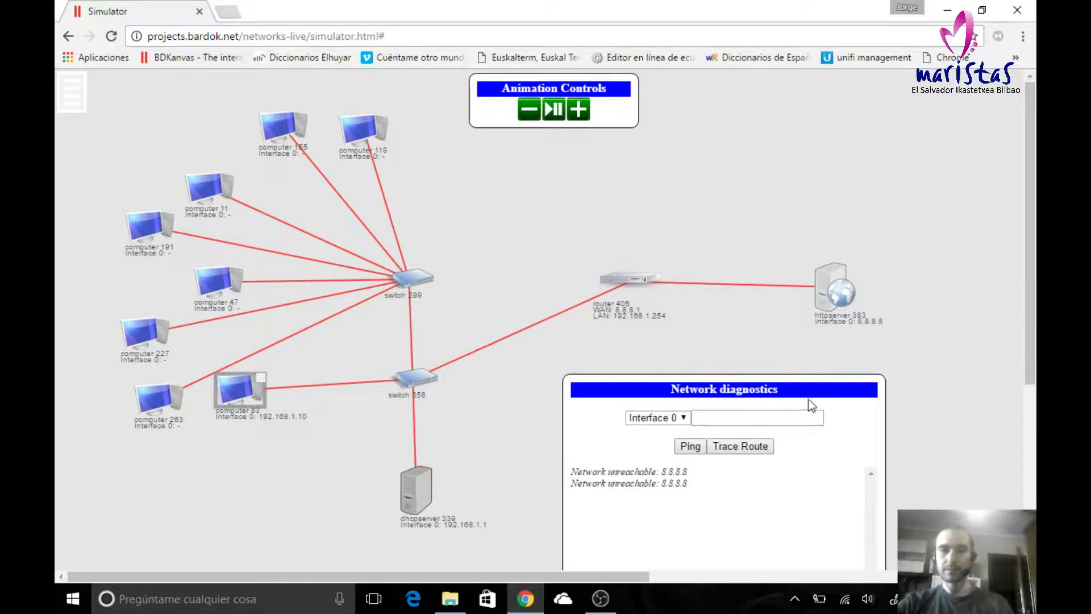
left_click(757, 418)
type("8.8.8.8")
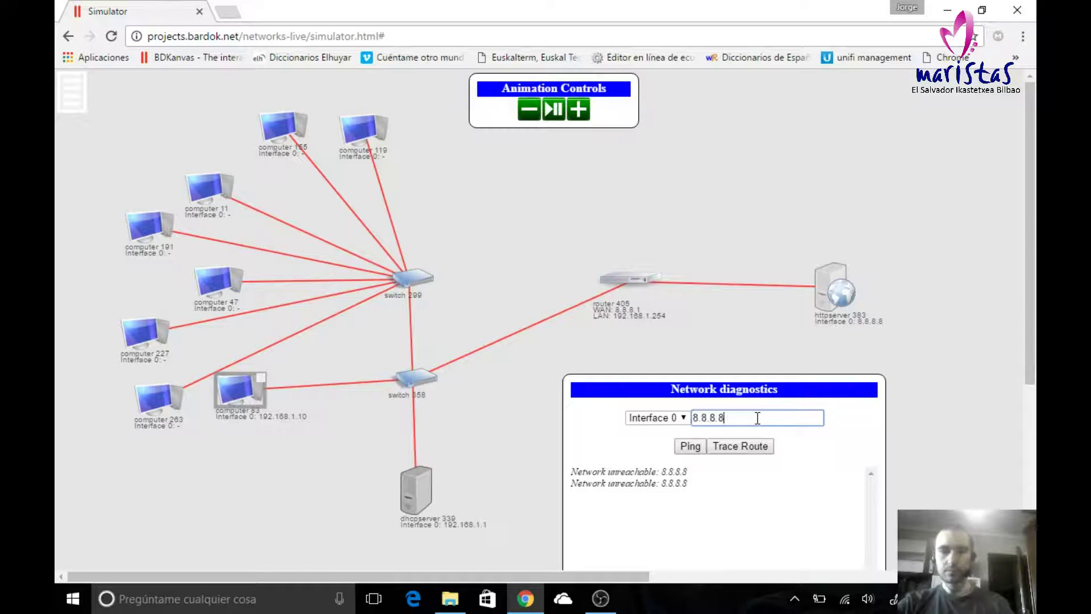
left_click(693, 446)
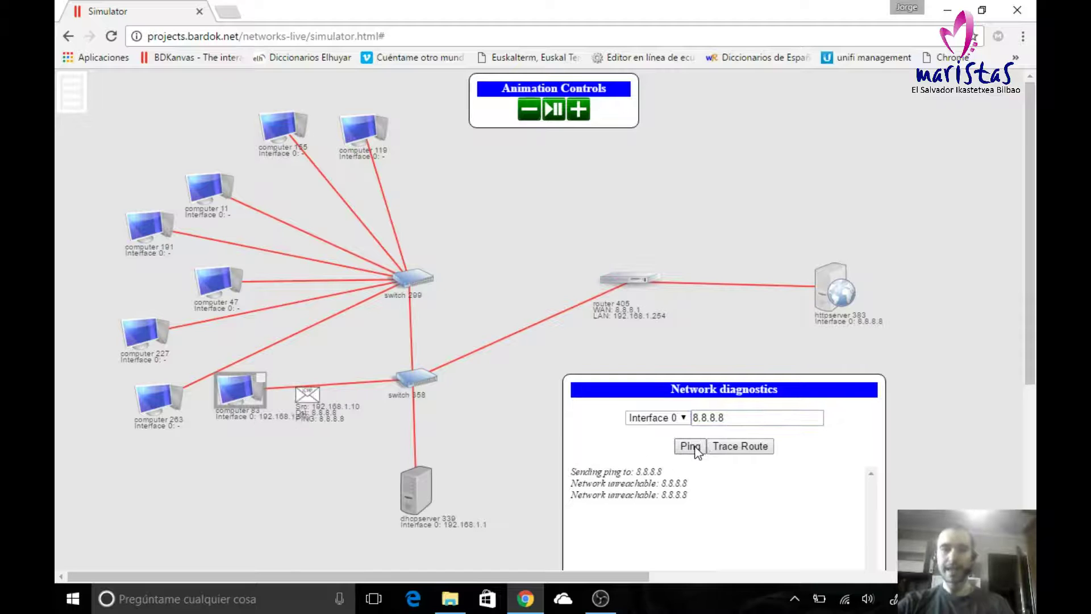
left_click_drag(827, 392, 849, 389)
left_click_drag(876, 352, 881, 422)
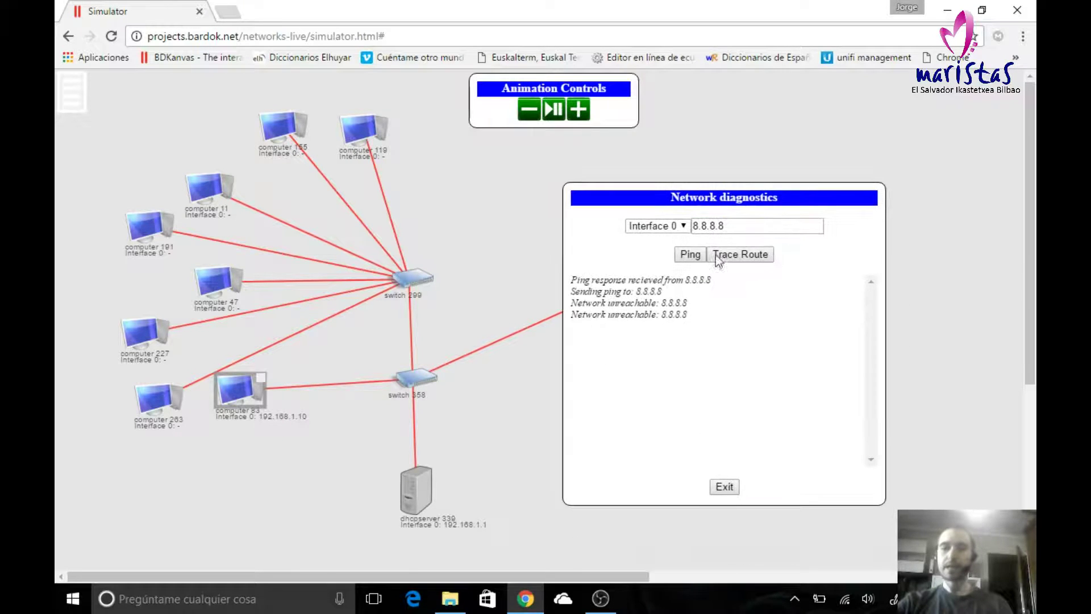
left_click(727, 489)
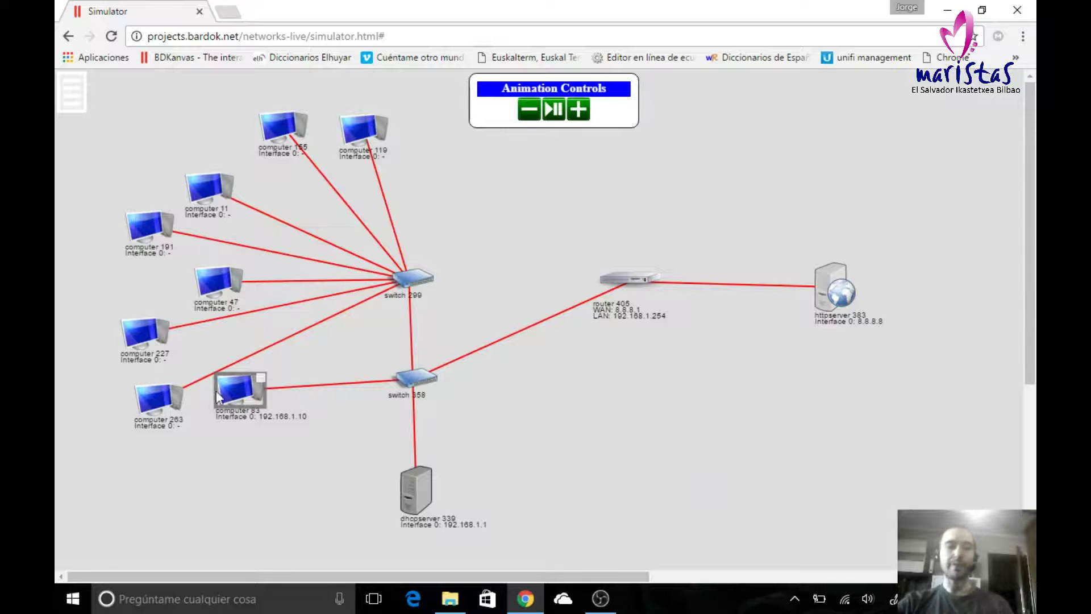
Step: Move computer 83 down, clear of computer 263's link, and request DHCP info for computer 263
left_click_drag(239, 398, 244, 461)
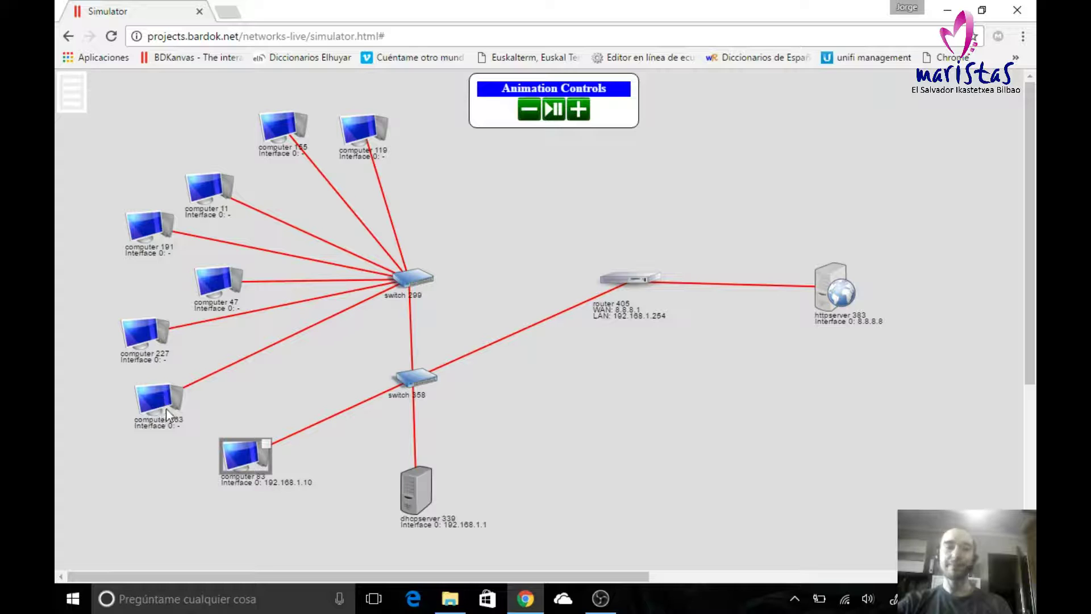
left_click(161, 408)
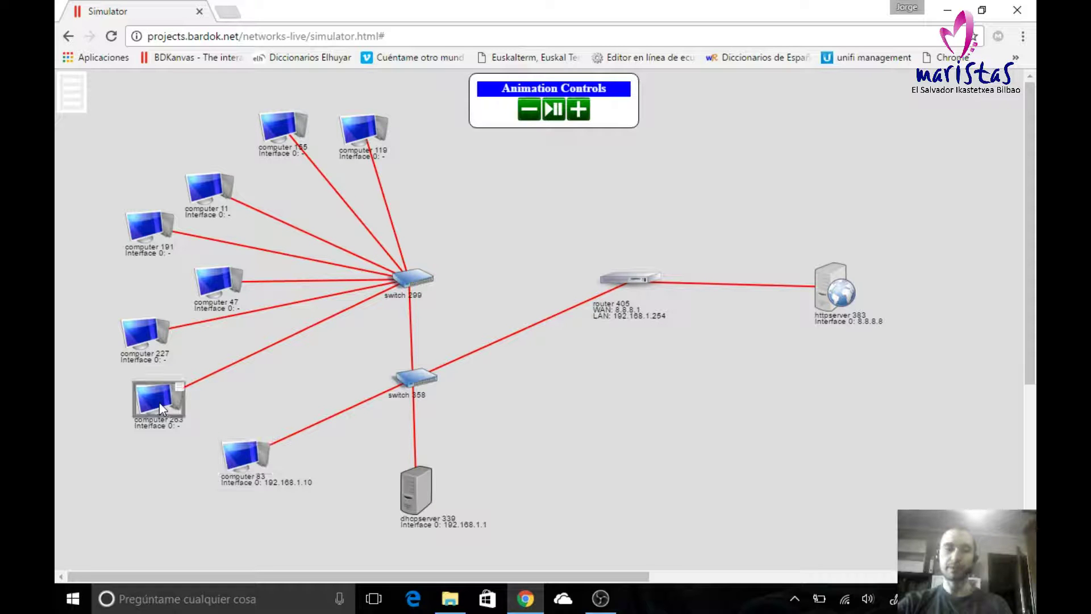
right_click(182, 389)
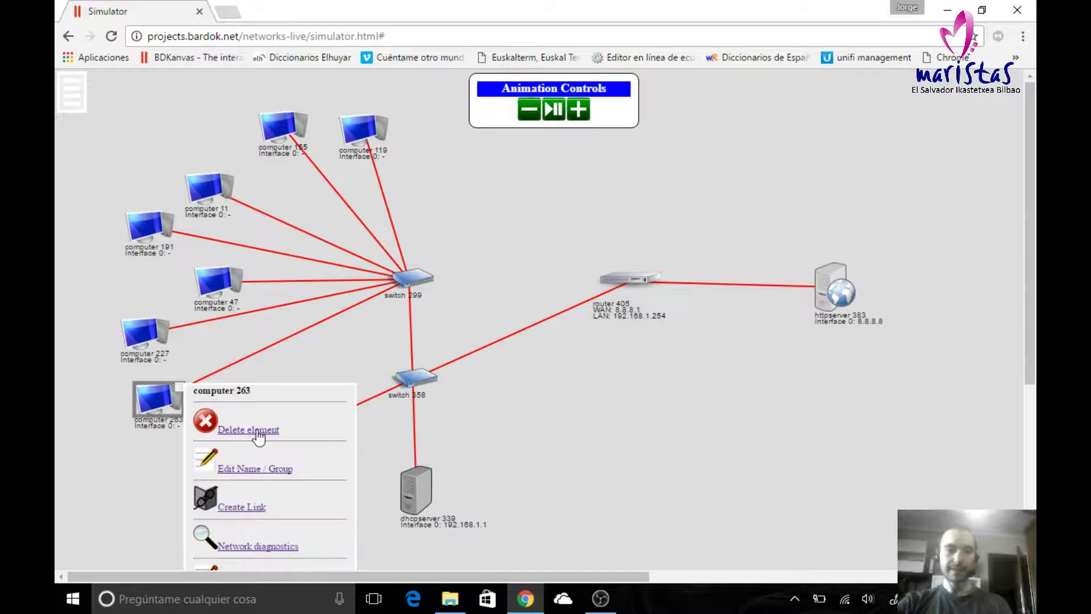
scroll(289, 461, "down", 1)
scroll(292, 493, "down", 1)
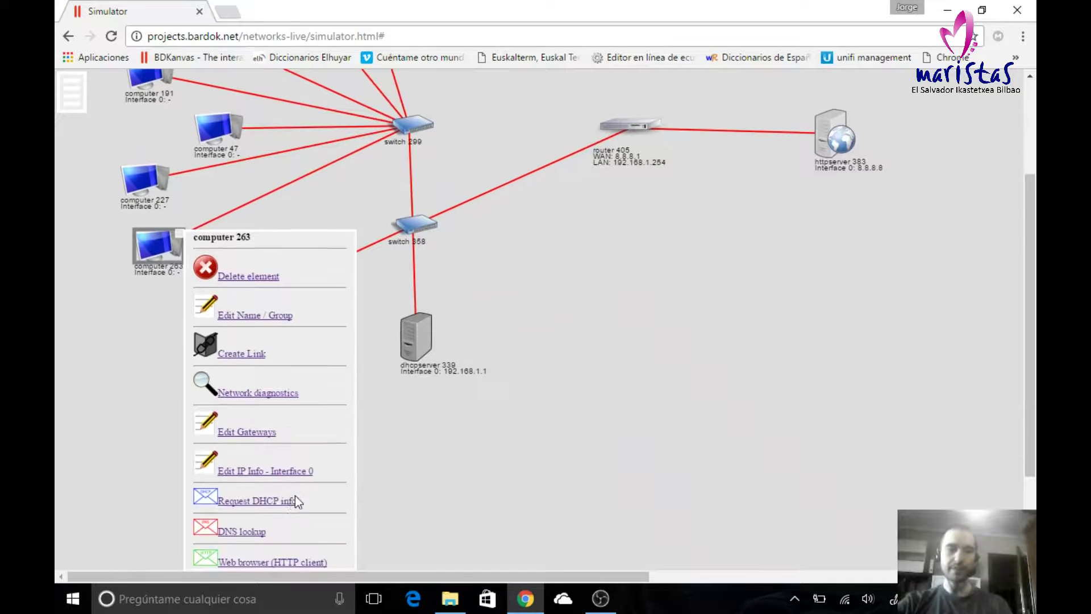
left_click(251, 502)
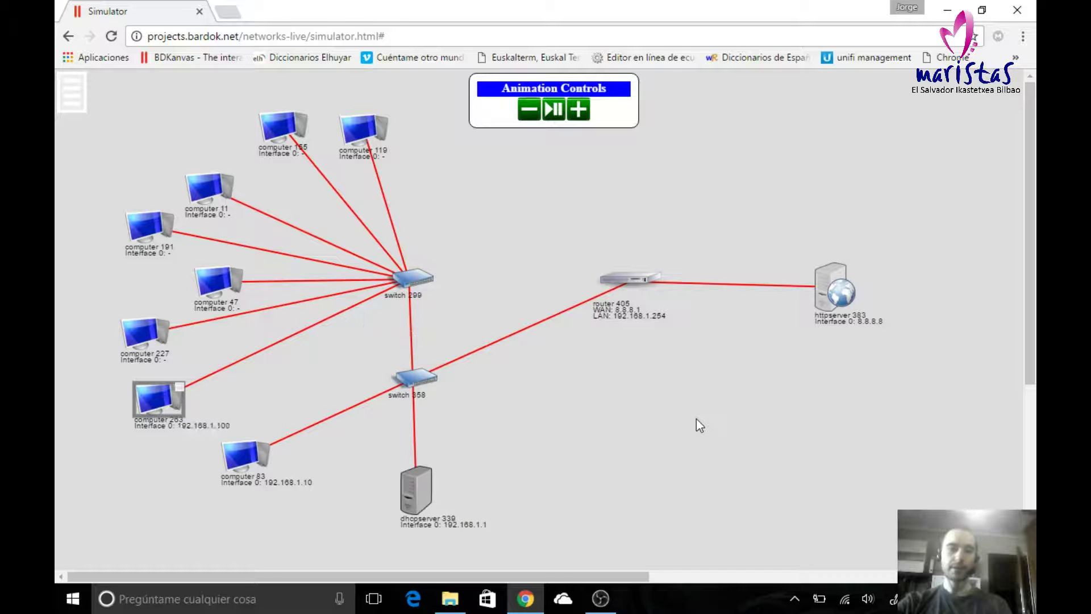
Step: Ping 8.8.8.8 from computer 263 through its network diagnostics and close the diagnostics
left_click(181, 387)
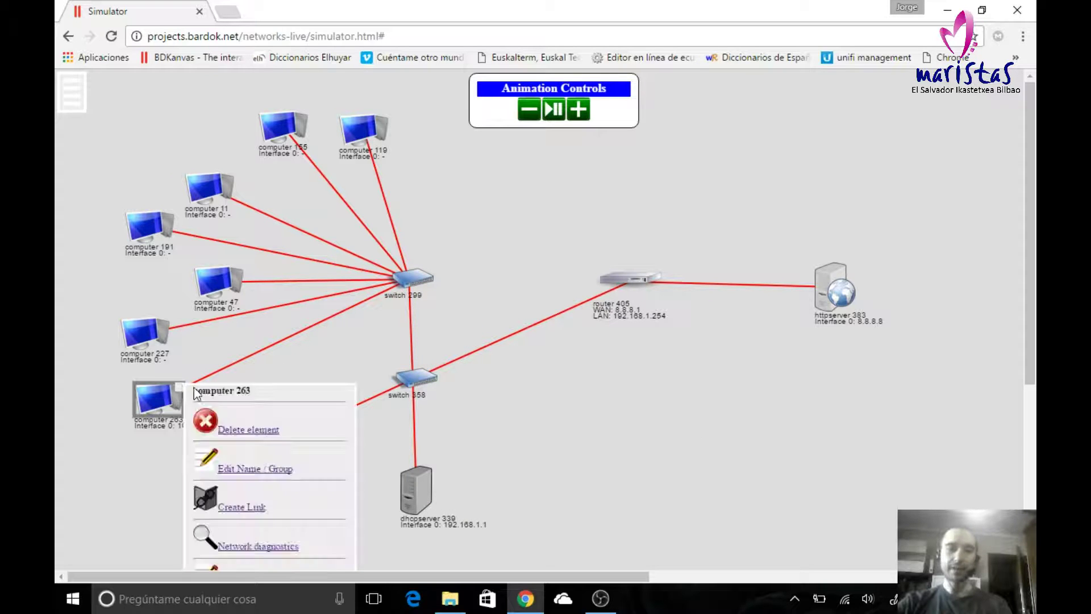
scroll(260, 446, "down", 1)
scroll(261, 448, "down", 1)
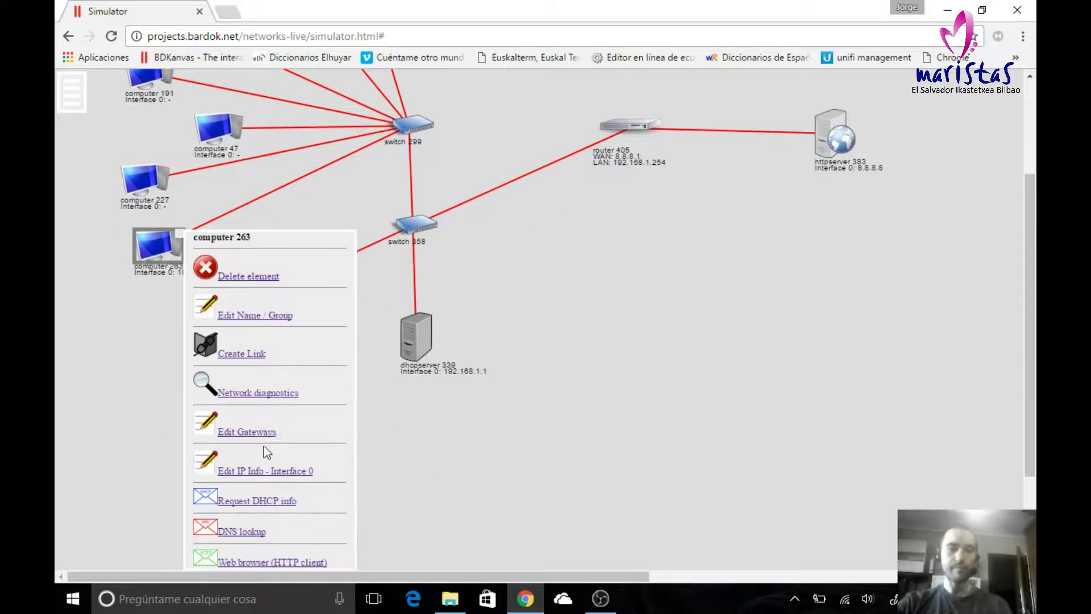
left_click(261, 393)
left_click(576, 213)
type("8.8.8.8")
left_click(521, 248)
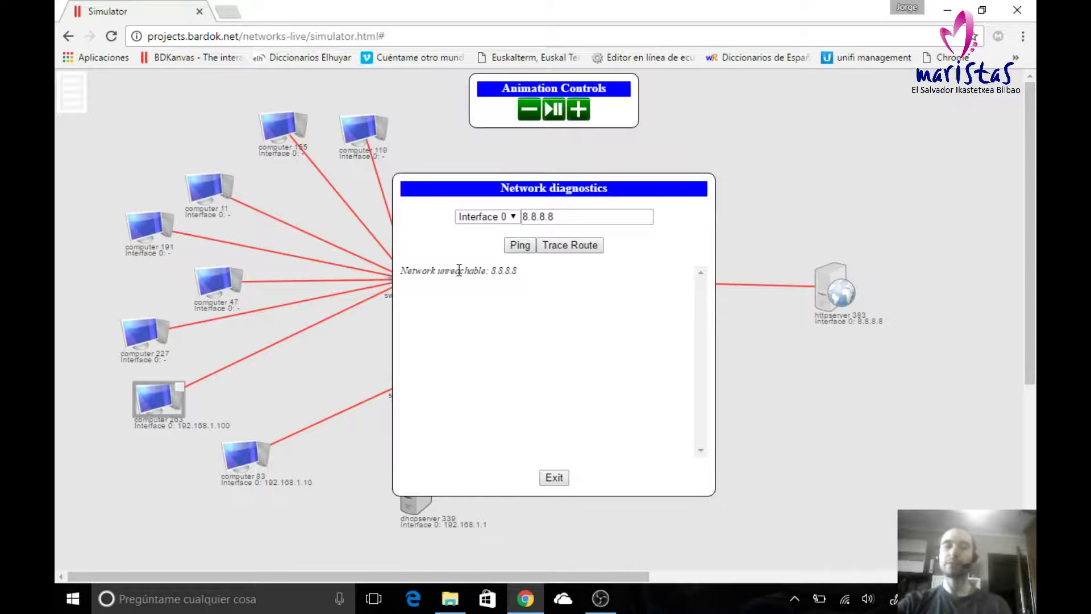
left_click(560, 476)
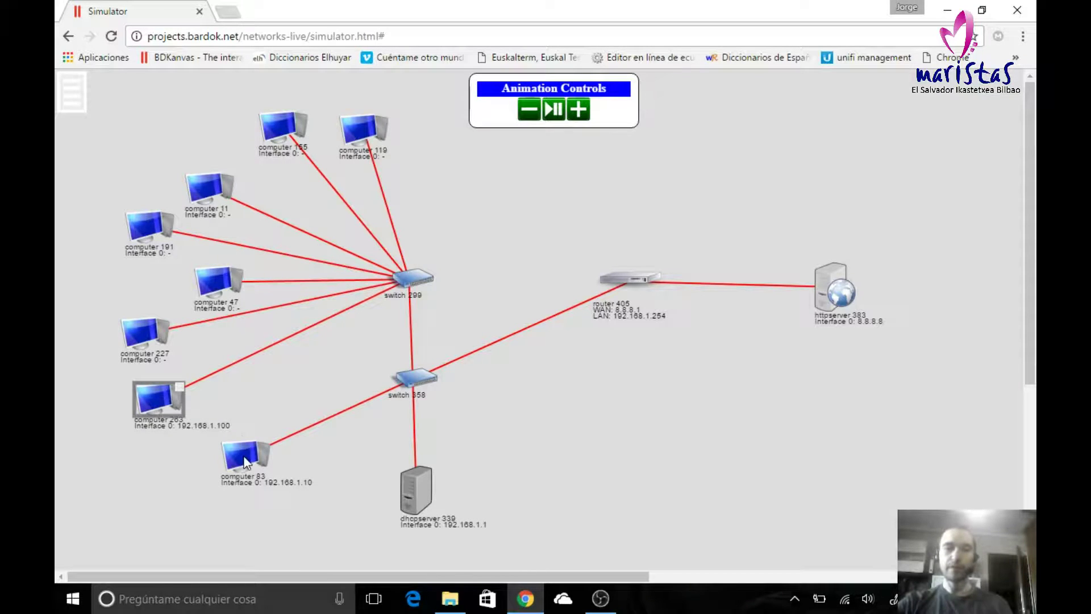
mouse_move(259, 454)
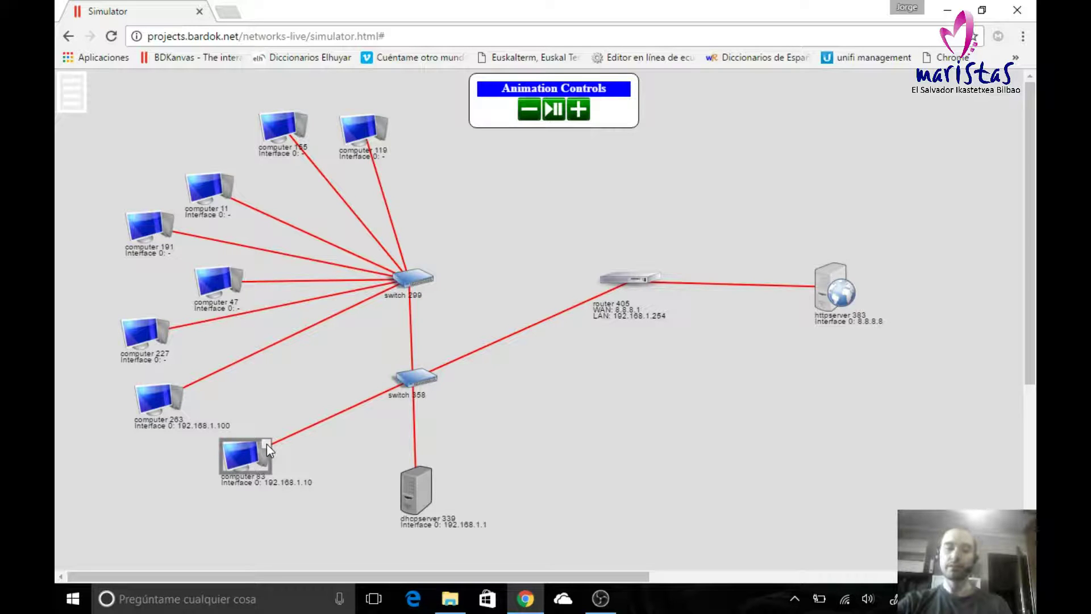
left_click(267, 445)
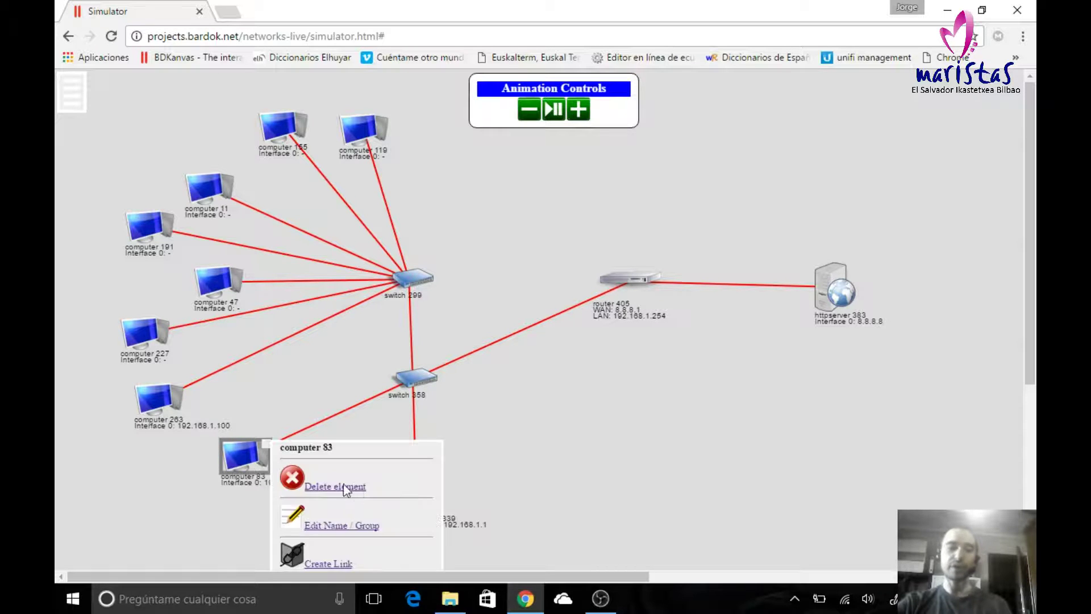
scroll(352, 492, "down", 3)
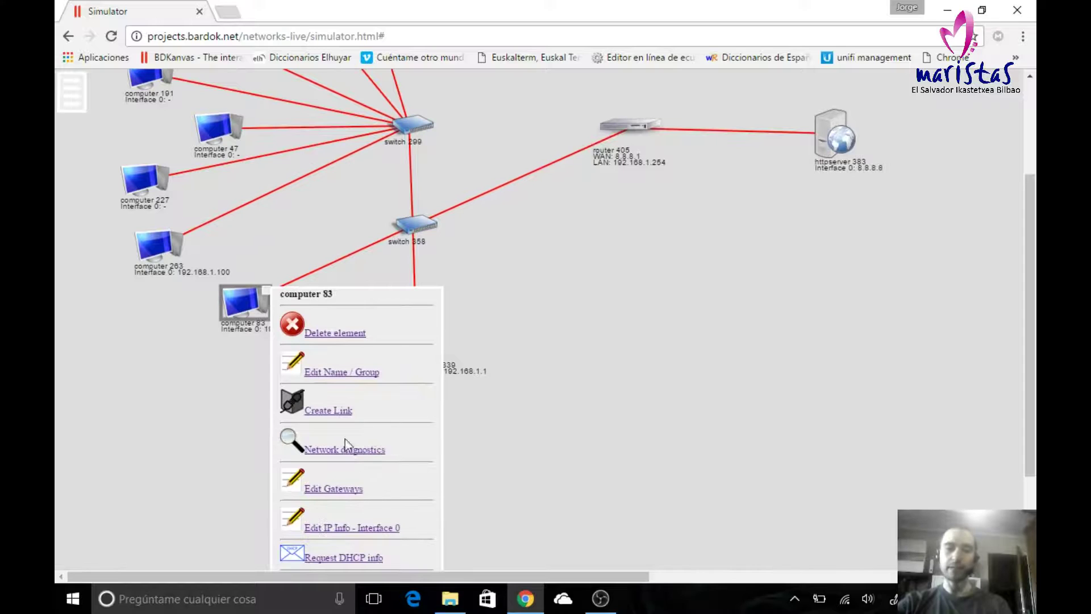
left_click(591, 418)
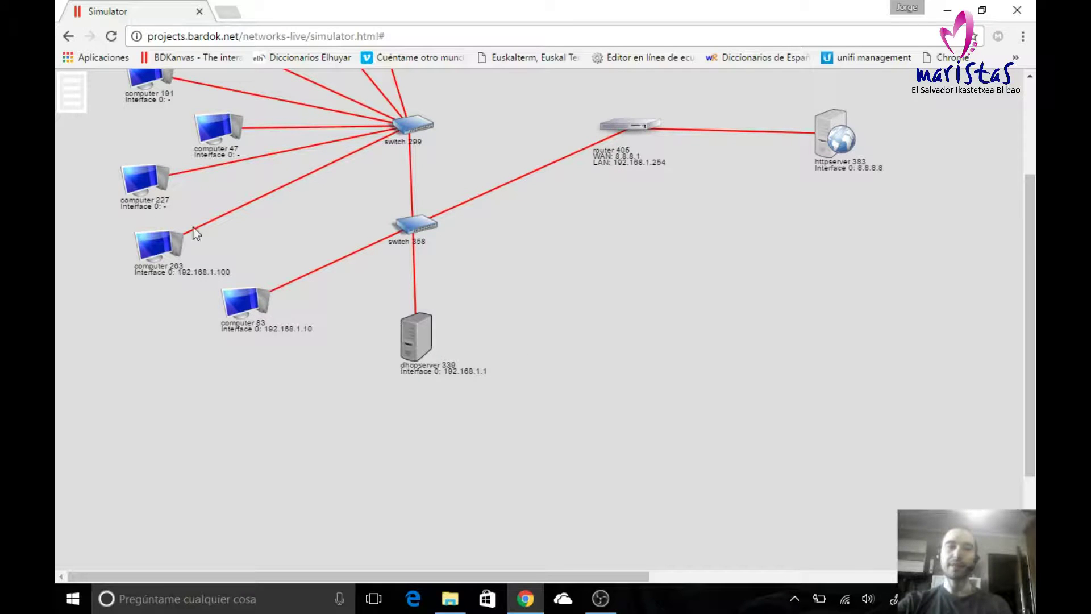
scroll(273, 262, "up", 3)
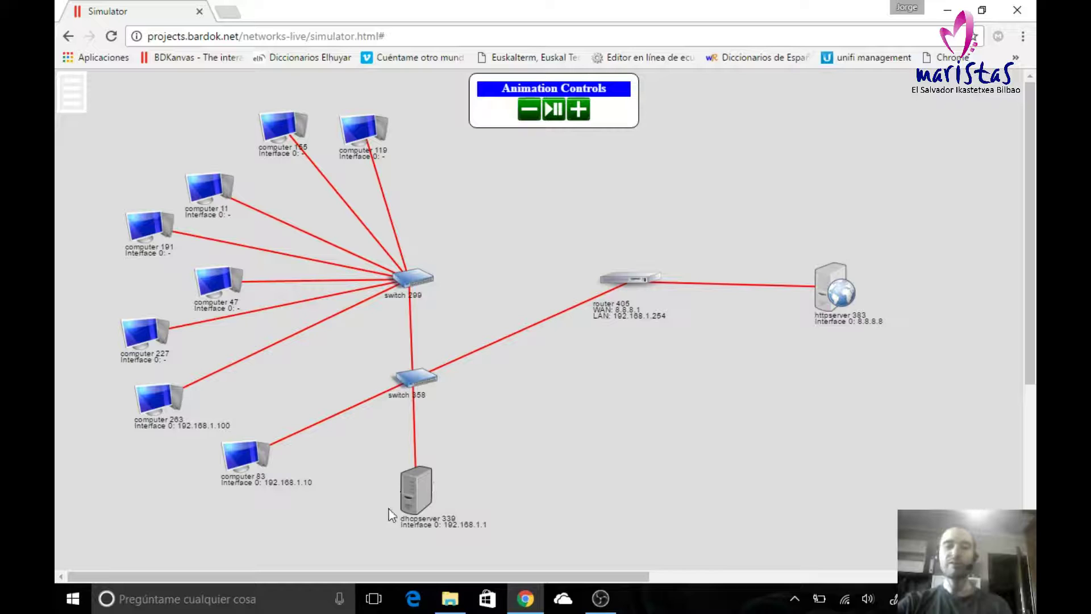
Step: Set 192.168.1.254 as the gateway in the DHCP server info of dhcpserver 339, keeping the address range, and save
scroll(561, 462, "down", 3)
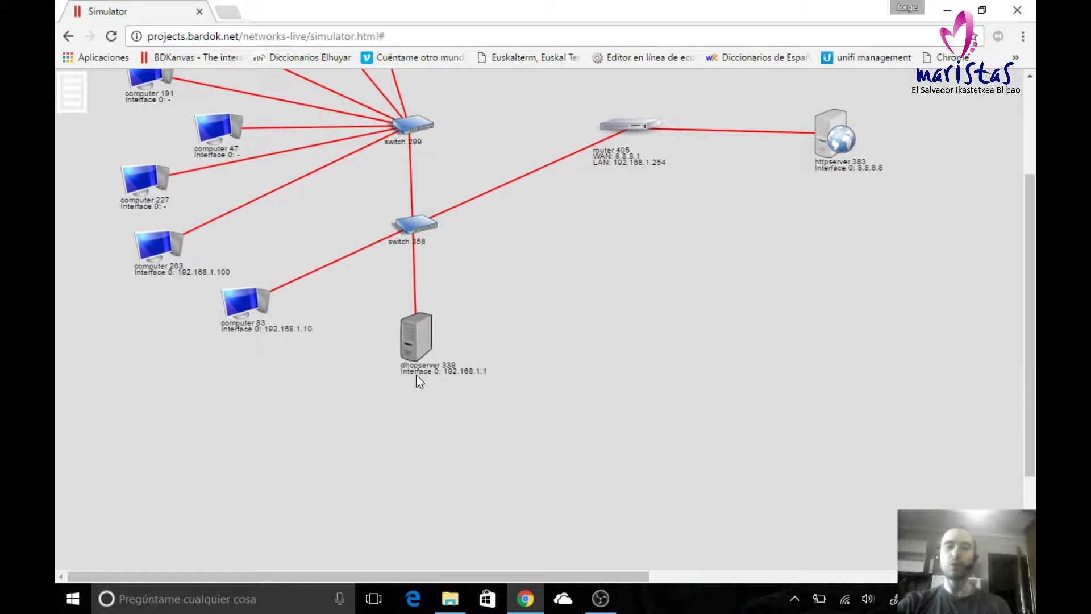
left_click(431, 318)
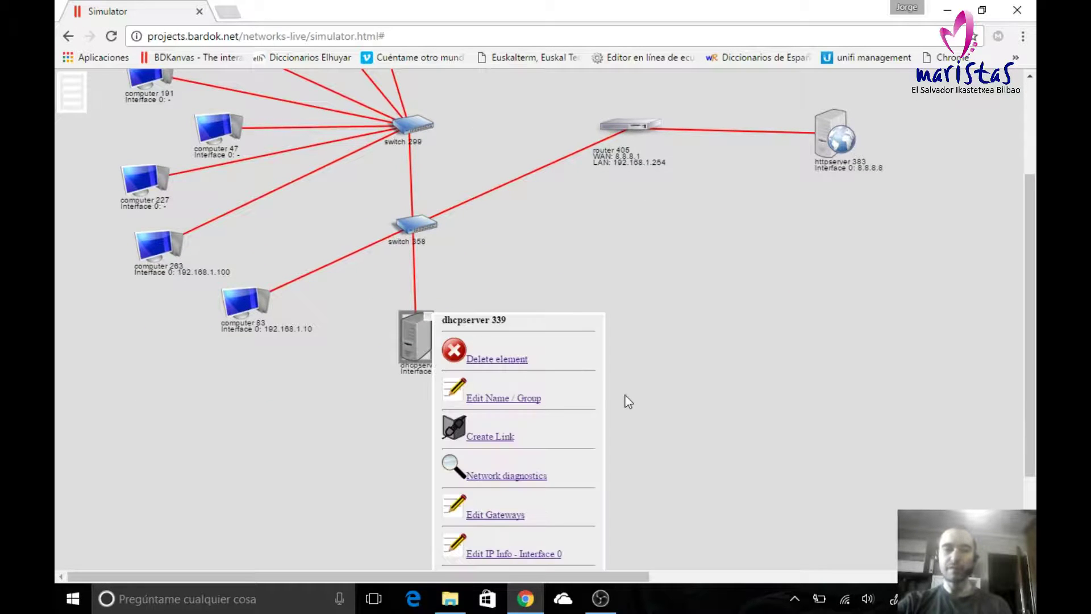
scroll(592, 411, "down", 3)
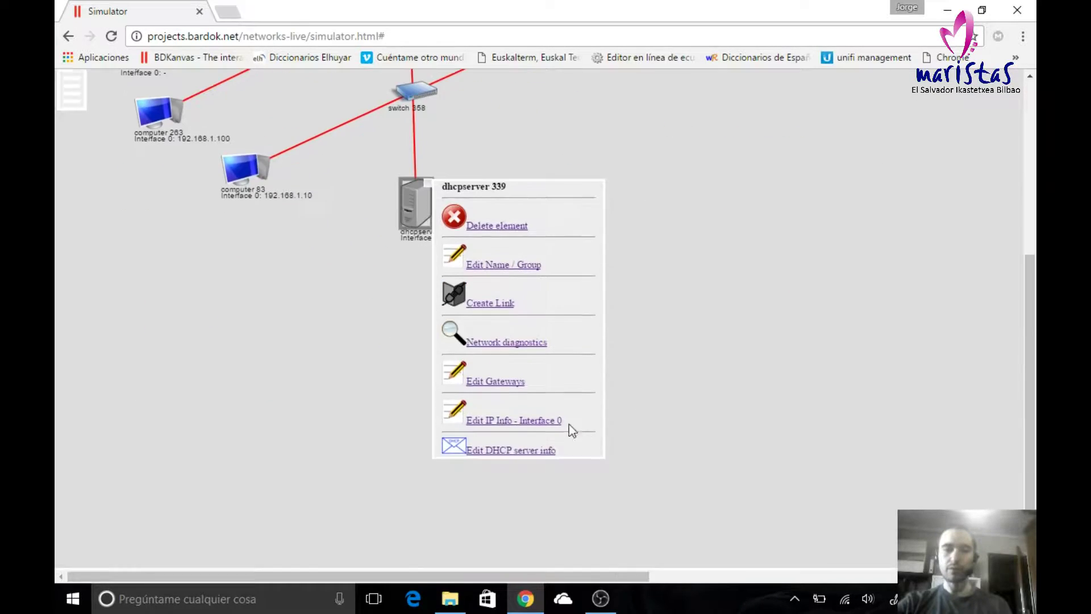
left_click(512, 450)
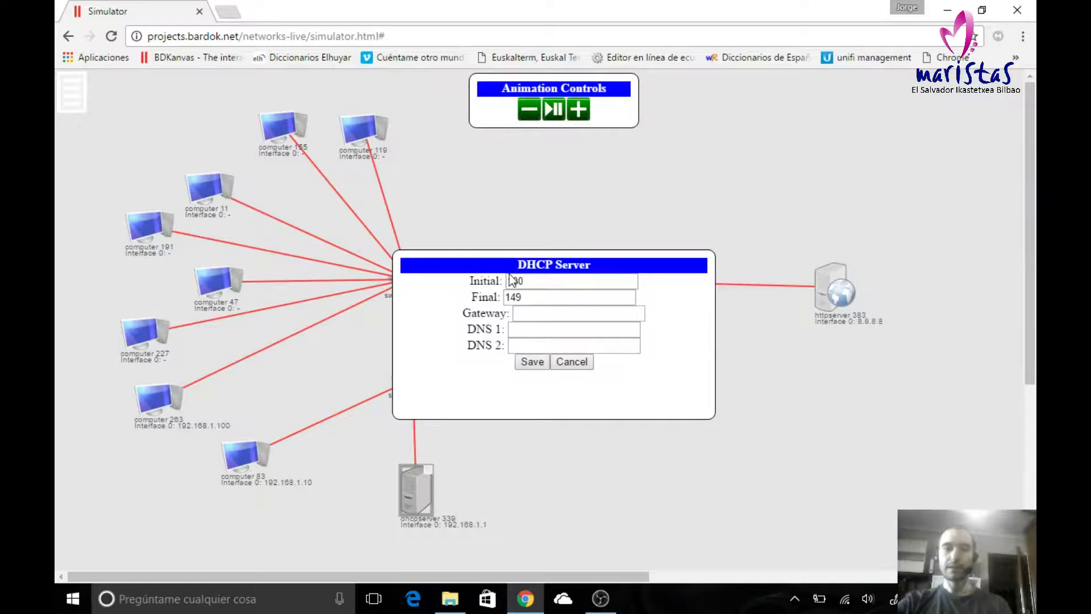
left_click(519, 298)
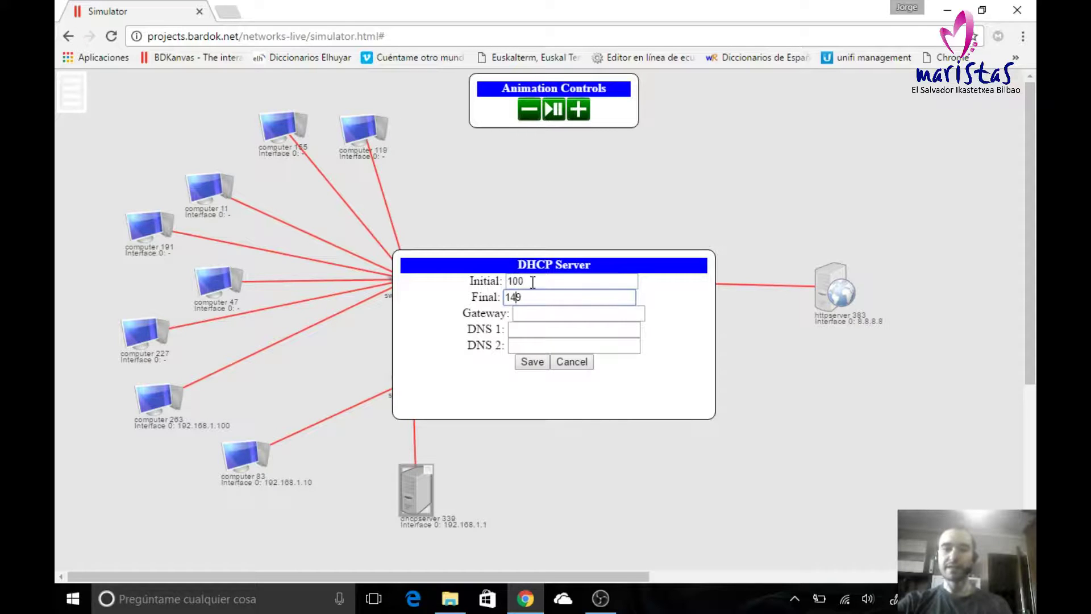
left_click(532, 297)
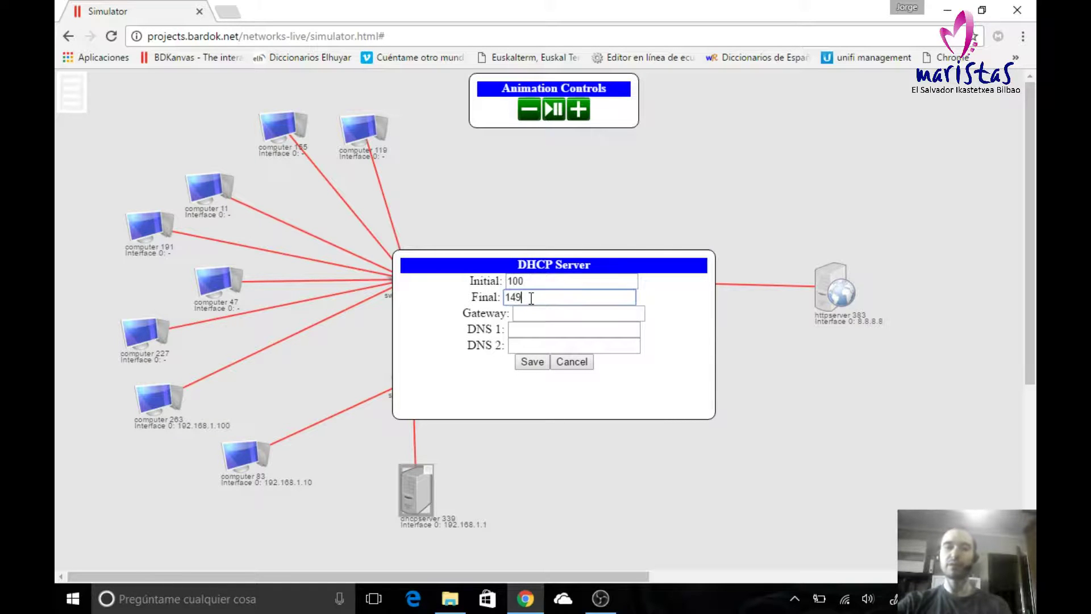
left_click(537, 314)
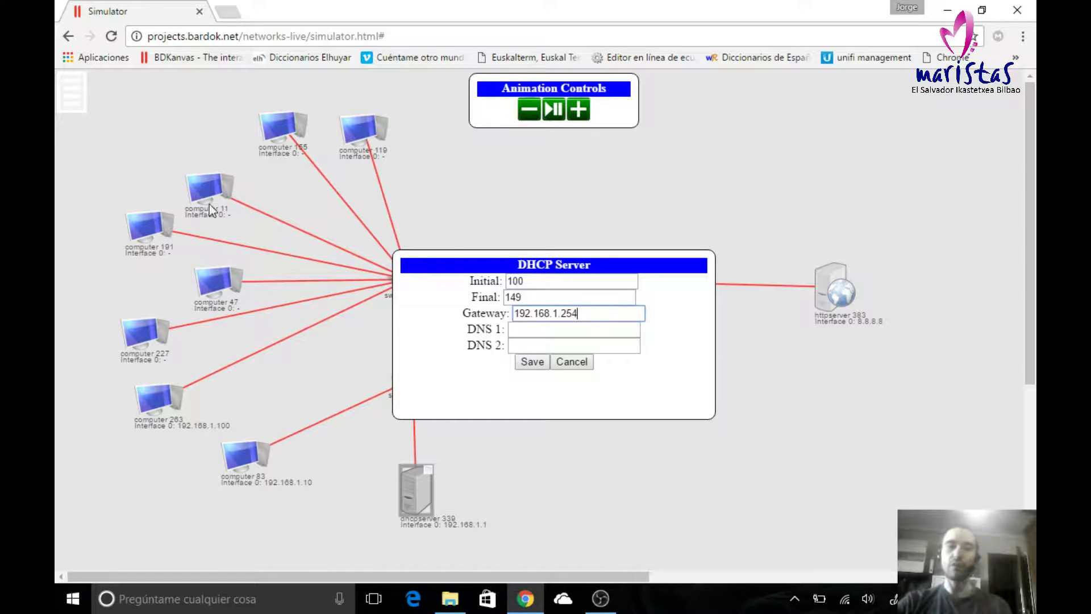
left_click(532, 364)
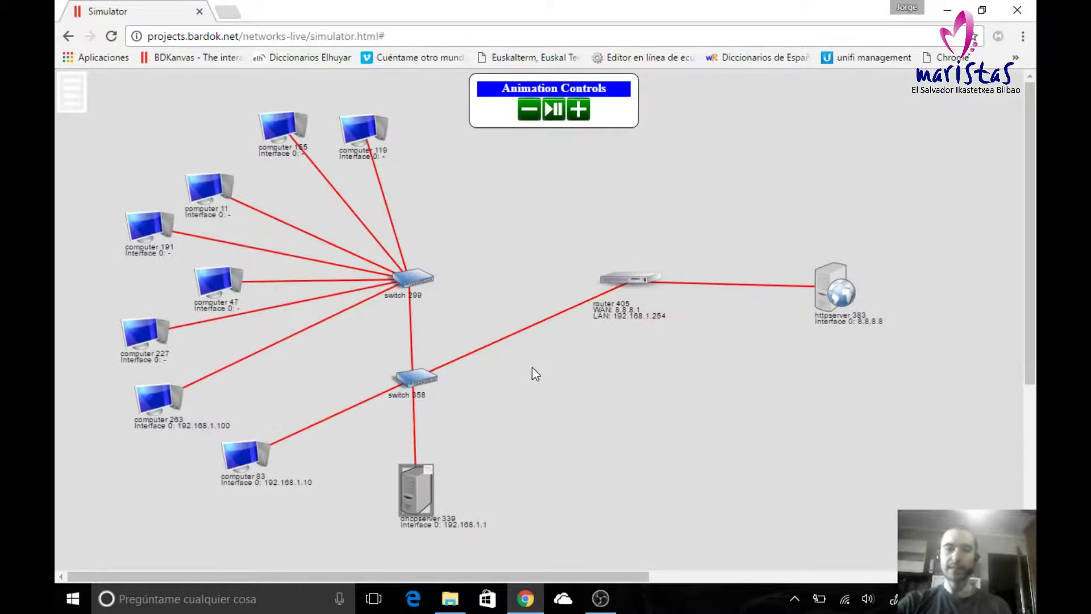
Step: Request DHCP info again for computer 263 so it picks up the server's gateway
left_click(182, 383)
scroll(263, 435, "down", 1)
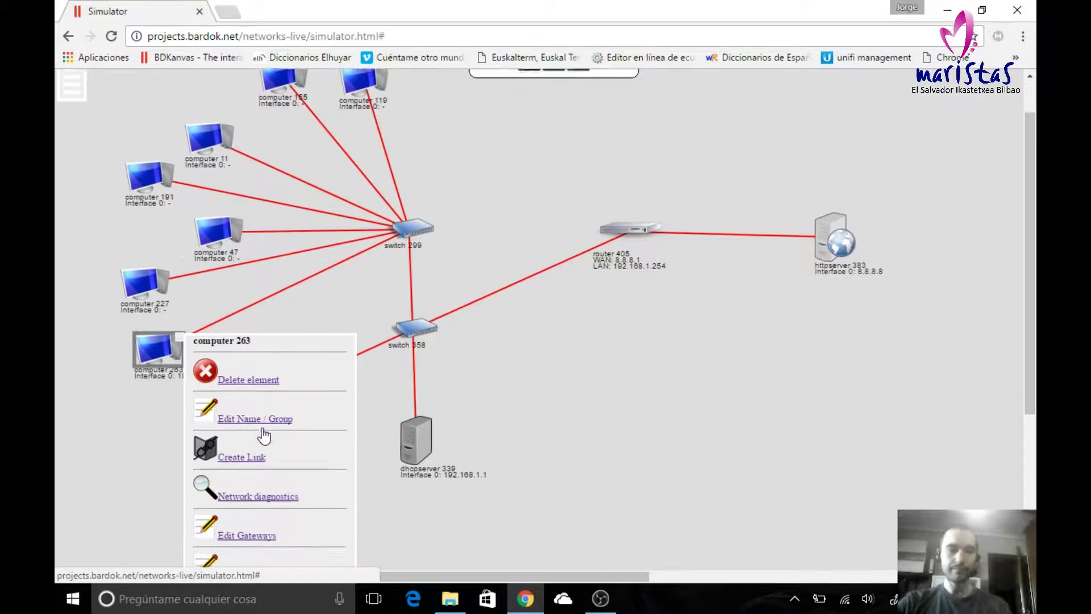
scroll(263, 435, "down", 2)
left_click(257, 494)
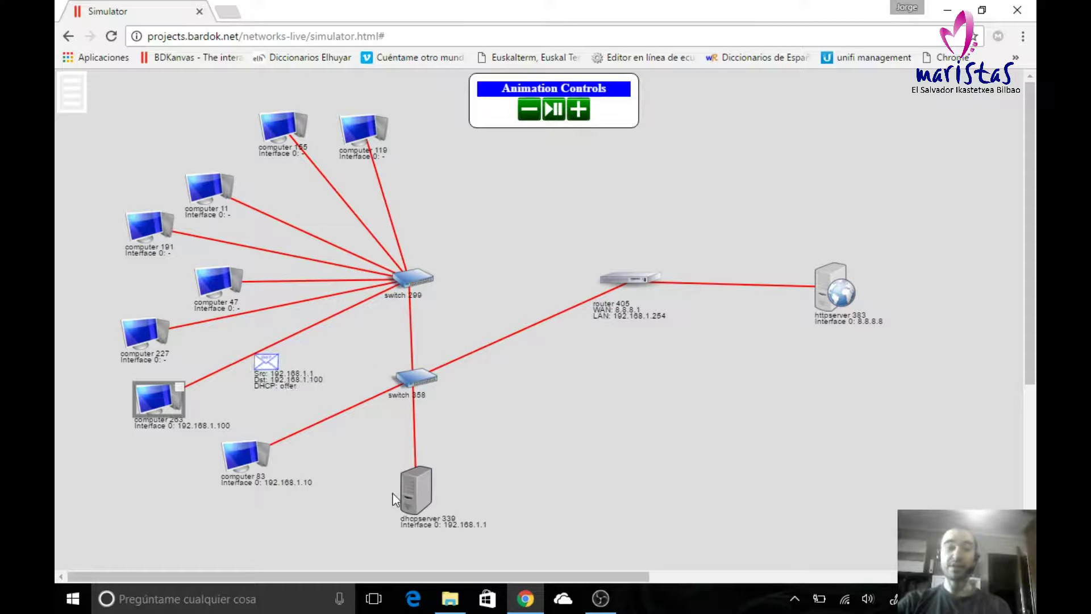
Step: Ping 8.8.8.8 from computer 263, with the diagnostics window moved clear of the network, and close the diagnostics
left_click(179, 388)
scroll(227, 438, "down", 2)
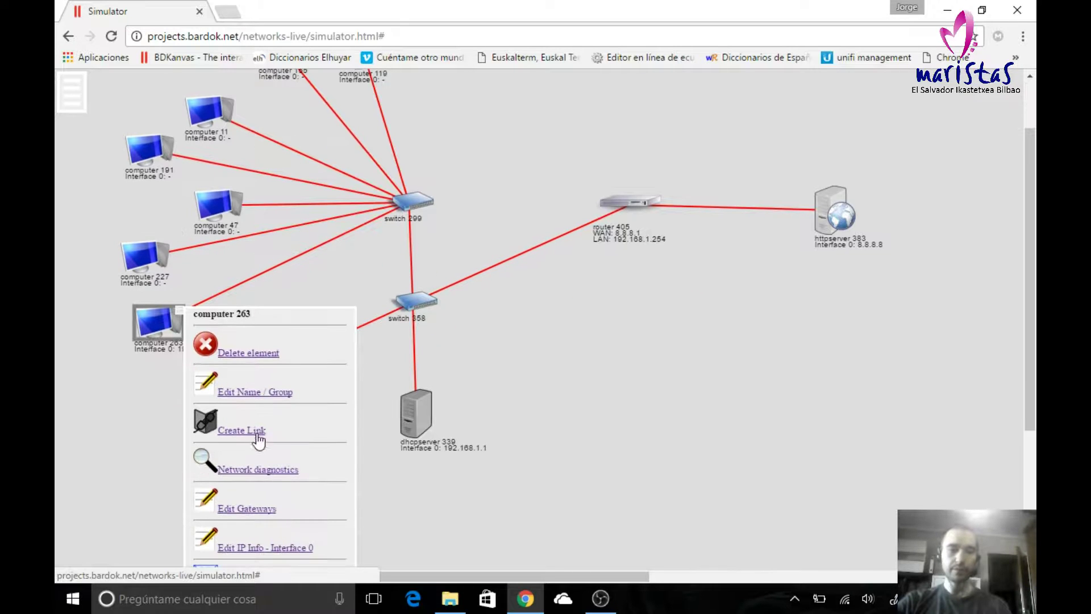
left_click(262, 471)
left_click(556, 212)
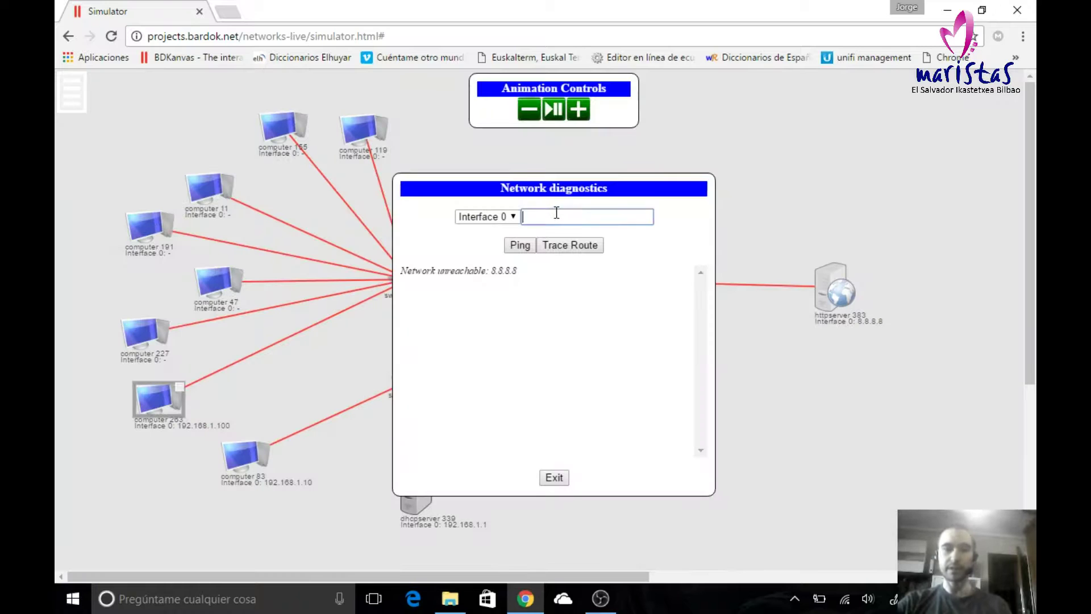
type("8.8.8.8")
left_click_drag(650, 193, 831, 389)
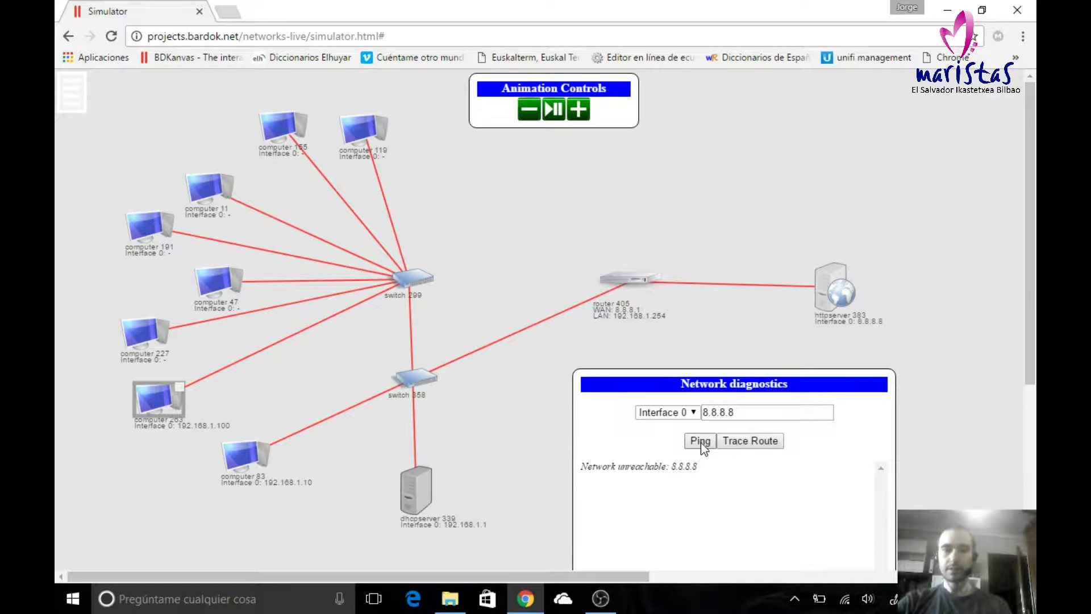
left_click(700, 442)
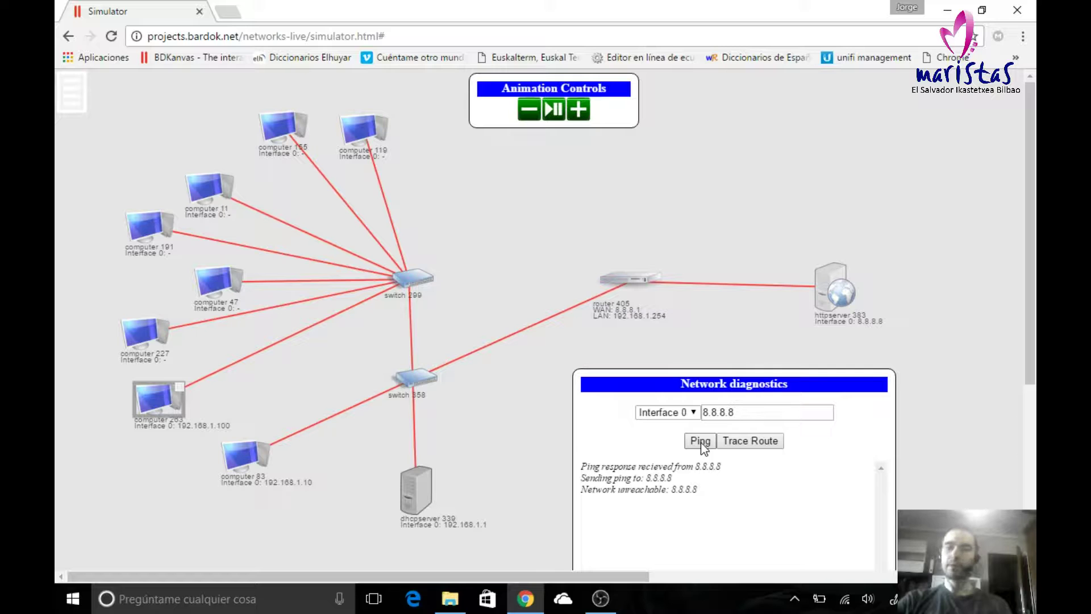
left_click(569, 438)
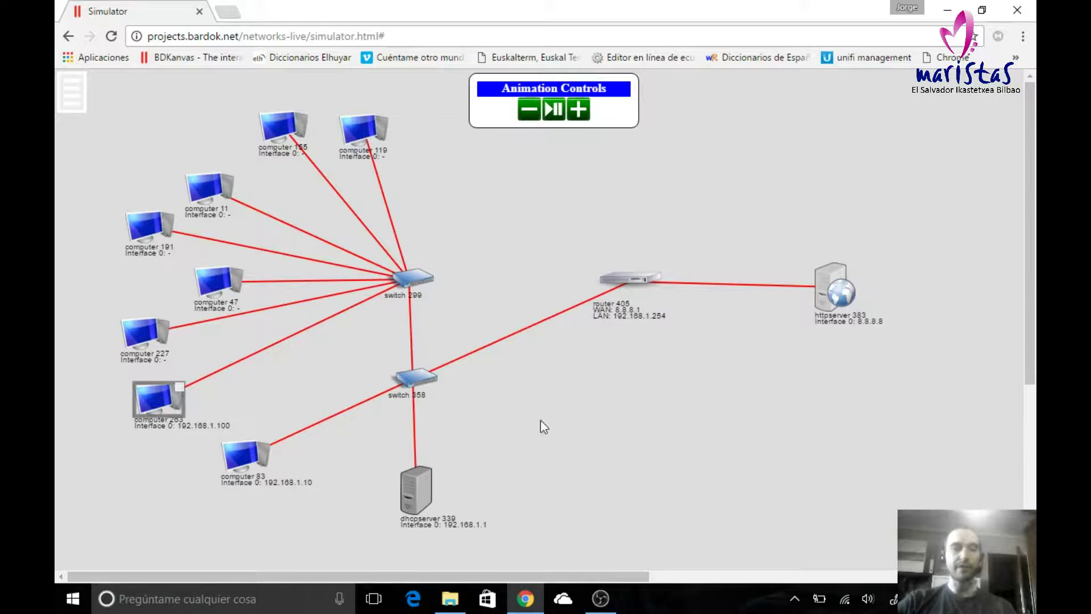
Step: Request DHCP info for computer 227 and resume the paused packet animation
left_click(169, 322)
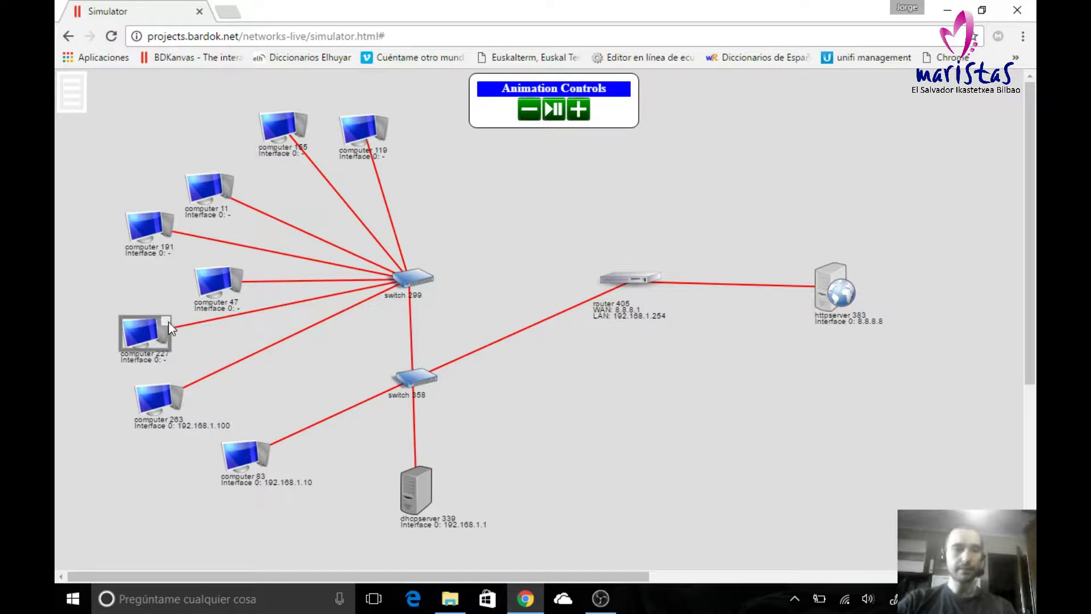
scroll(256, 426, "down", 3)
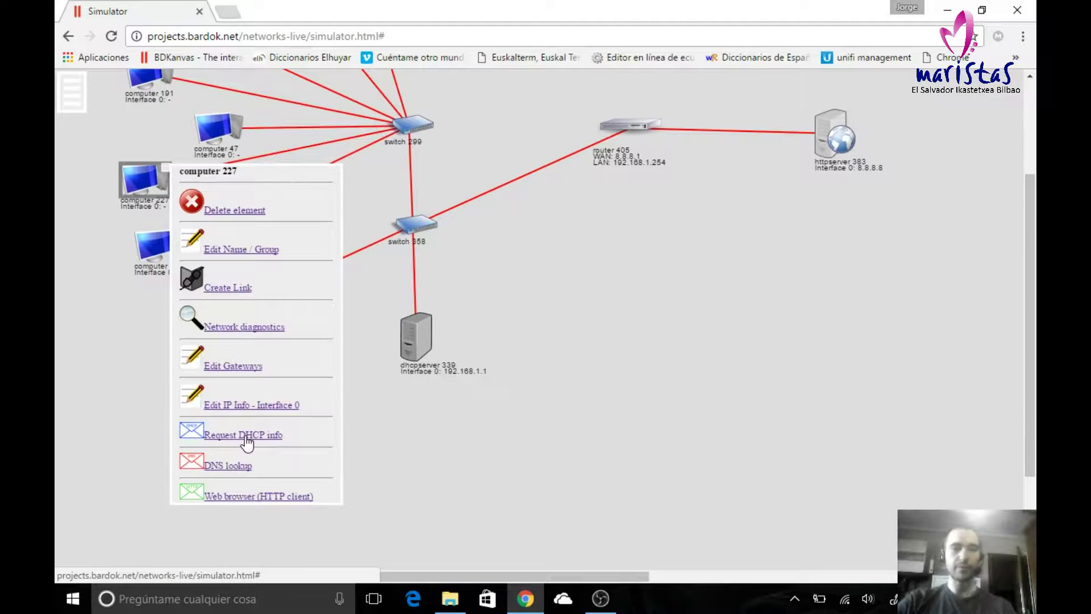
left_click(244, 435)
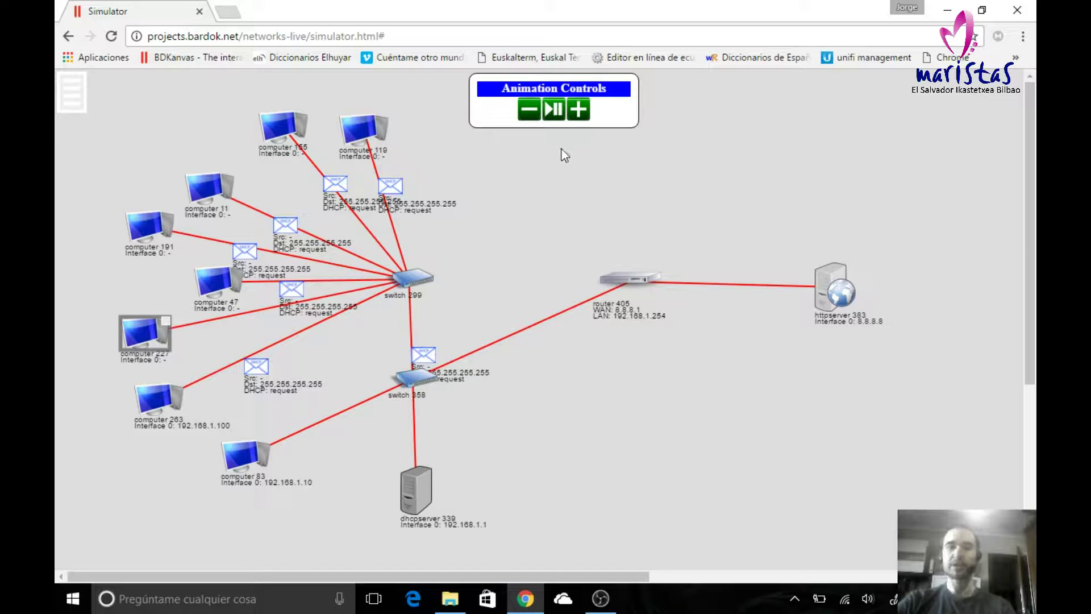
left_click(554, 109)
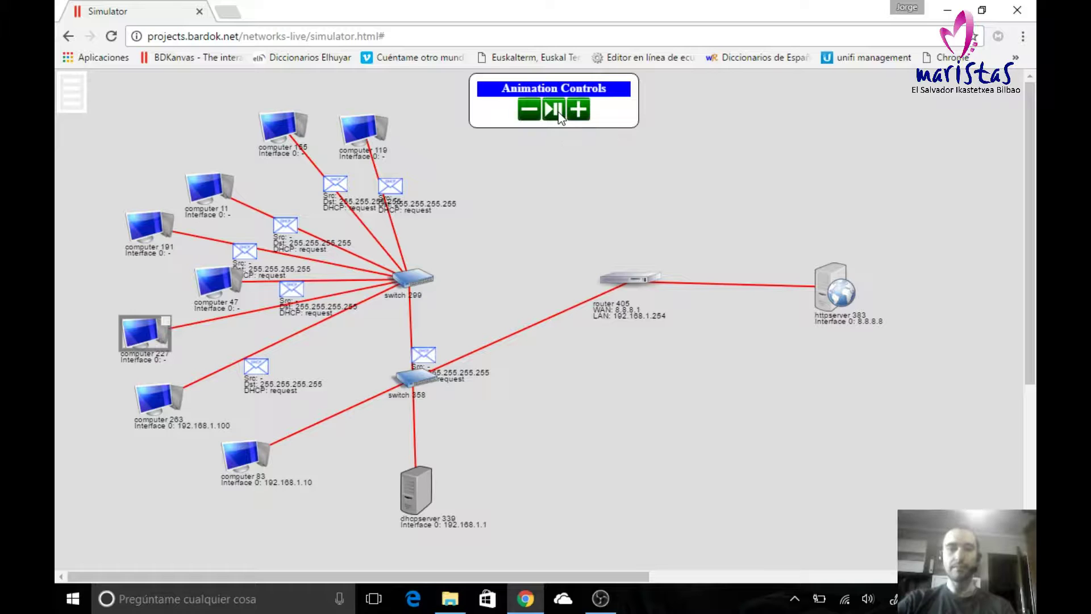
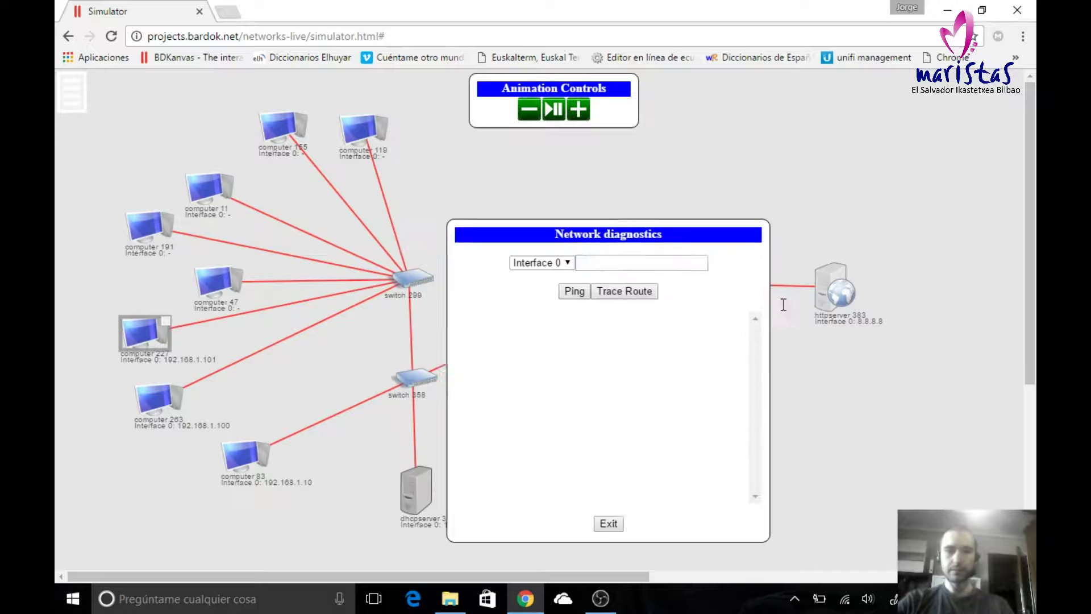
Step: Ping 8.8.8.8 from computer 227, pausing and resuming the animation to examine the packet's source and destination addresses along the route
left_click(784, 405)
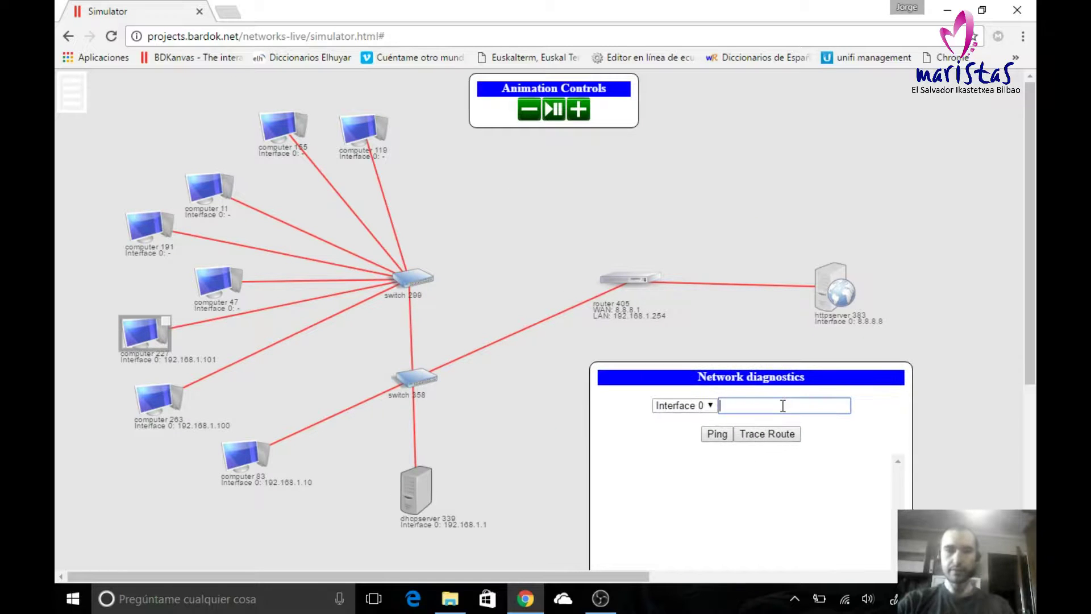
type("8.8.8.8")
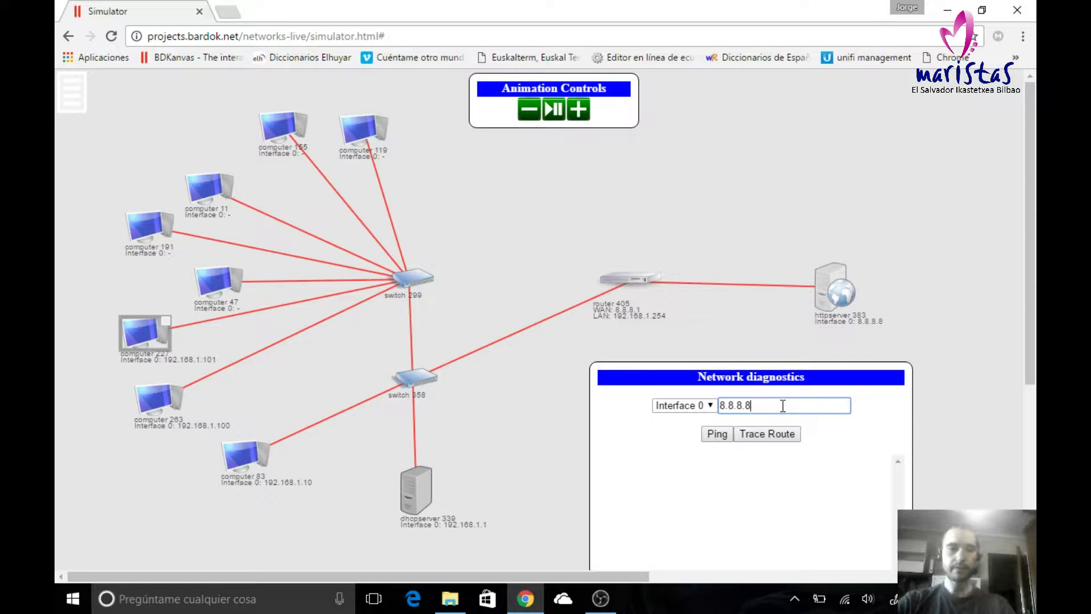
left_click(714, 433)
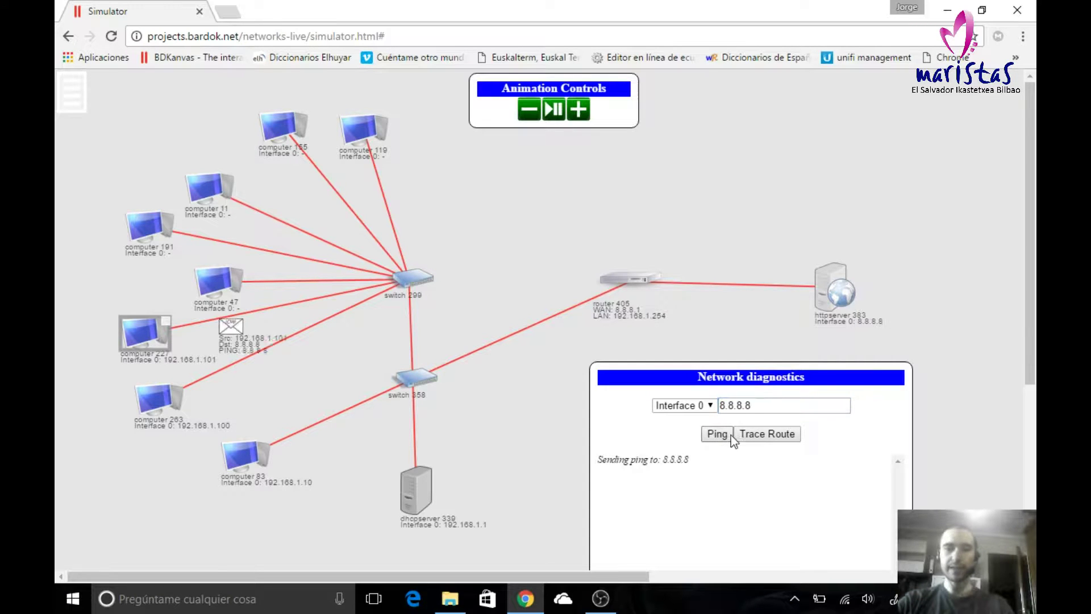
left_click(556, 112)
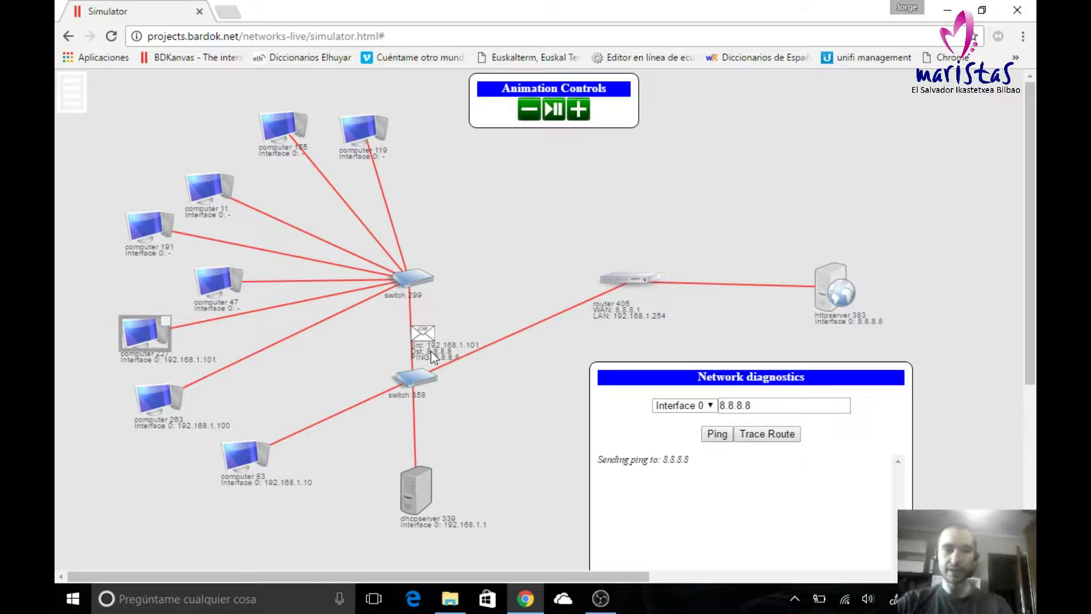
left_click(555, 112)
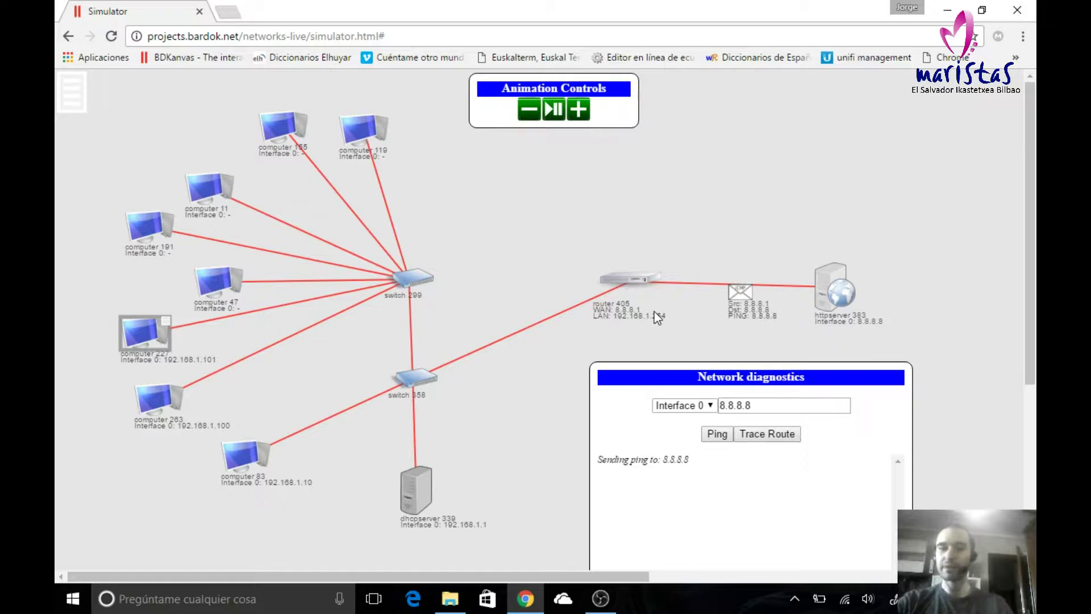
left_click(553, 111)
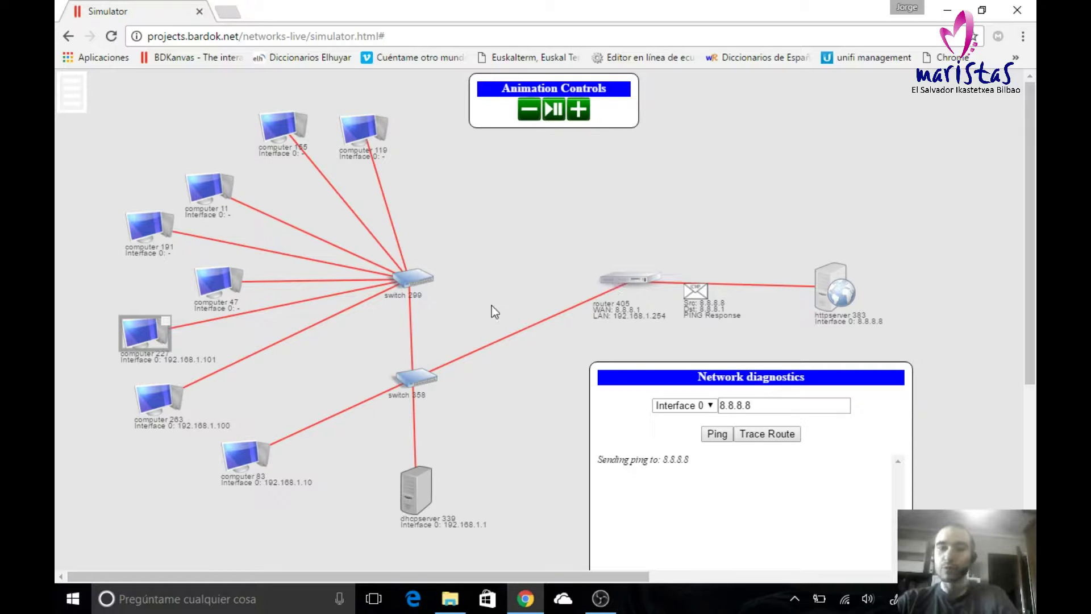
left_click(554, 110)
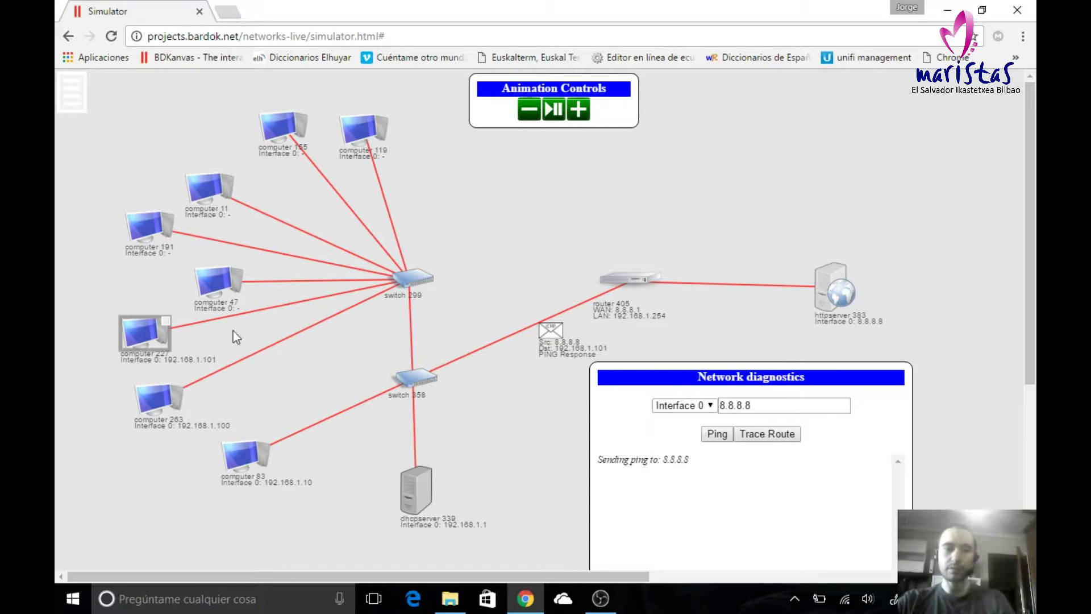